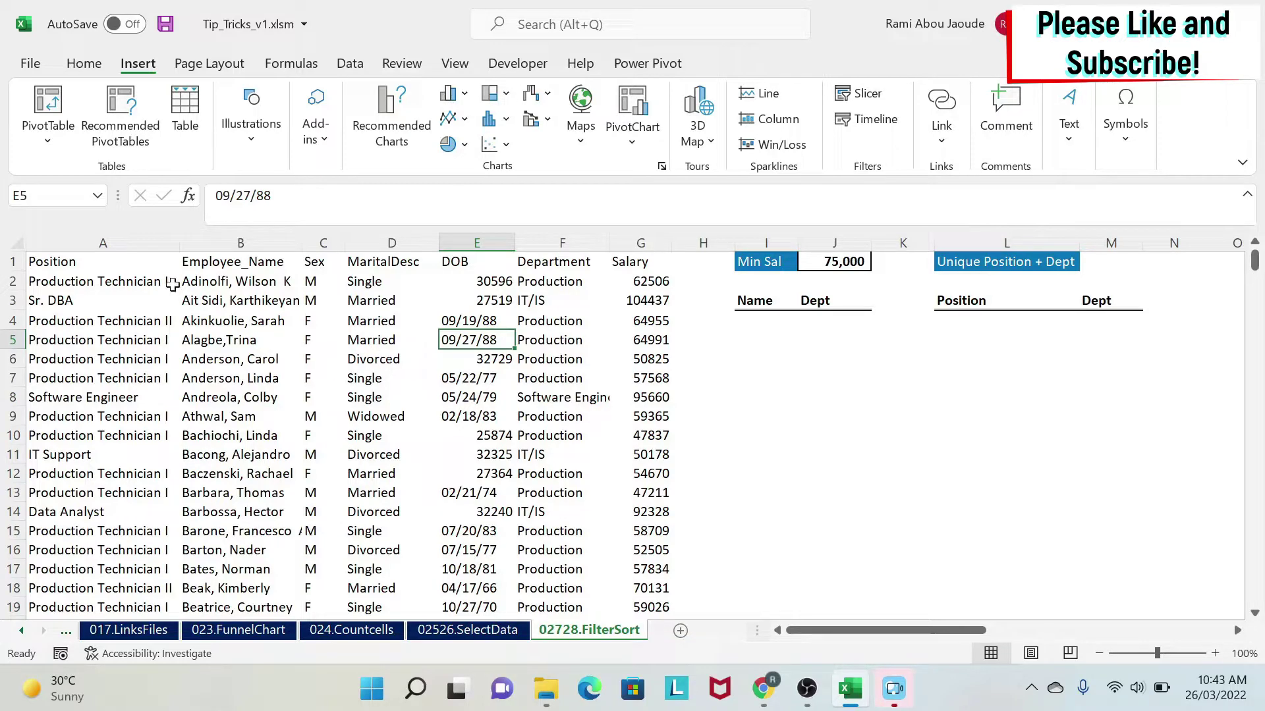
# Give the Employee_Name (B1) and Department (F1) header cells a grey fill
pyautogui.click(217, 262)
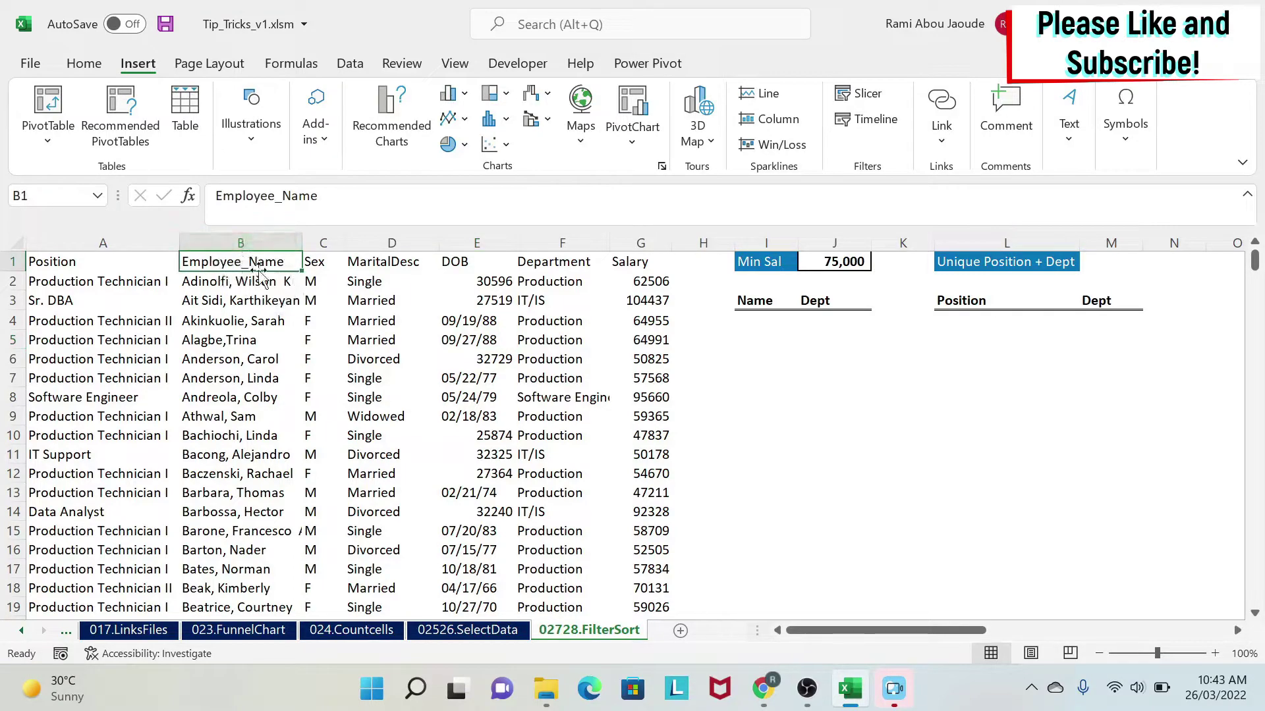
pyautogui.click(83, 63)
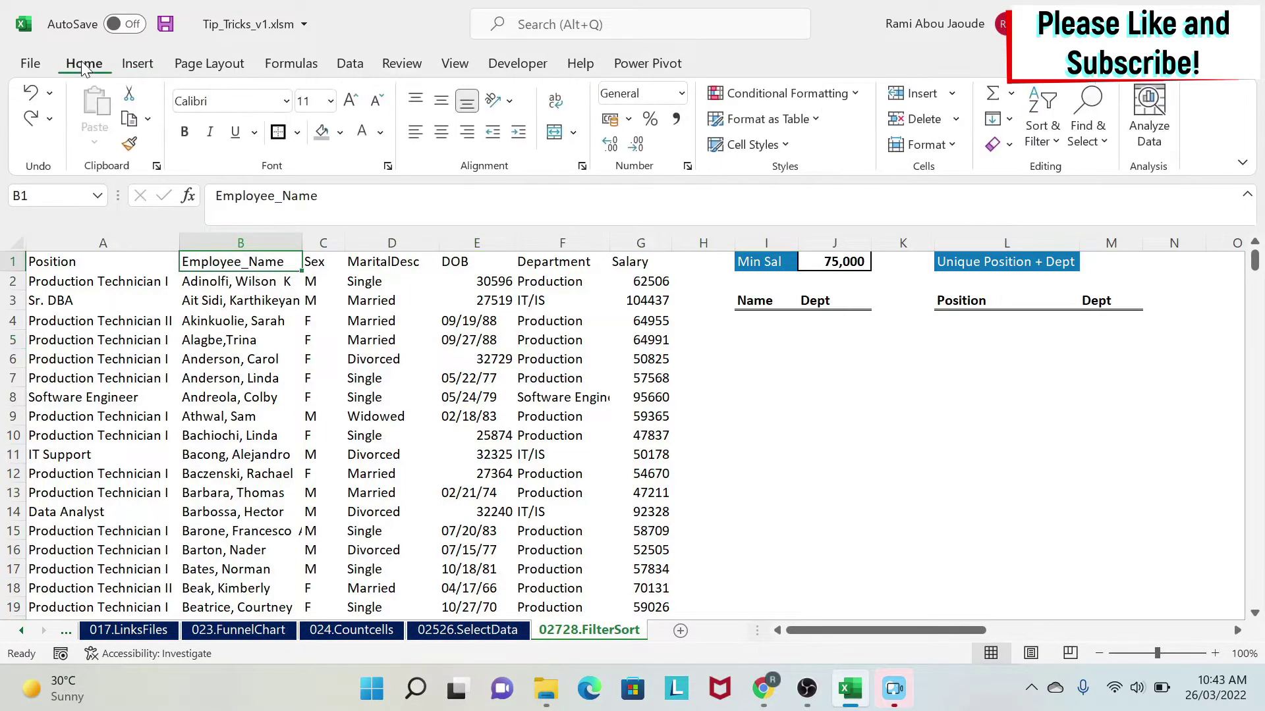
pyautogui.click(322, 132)
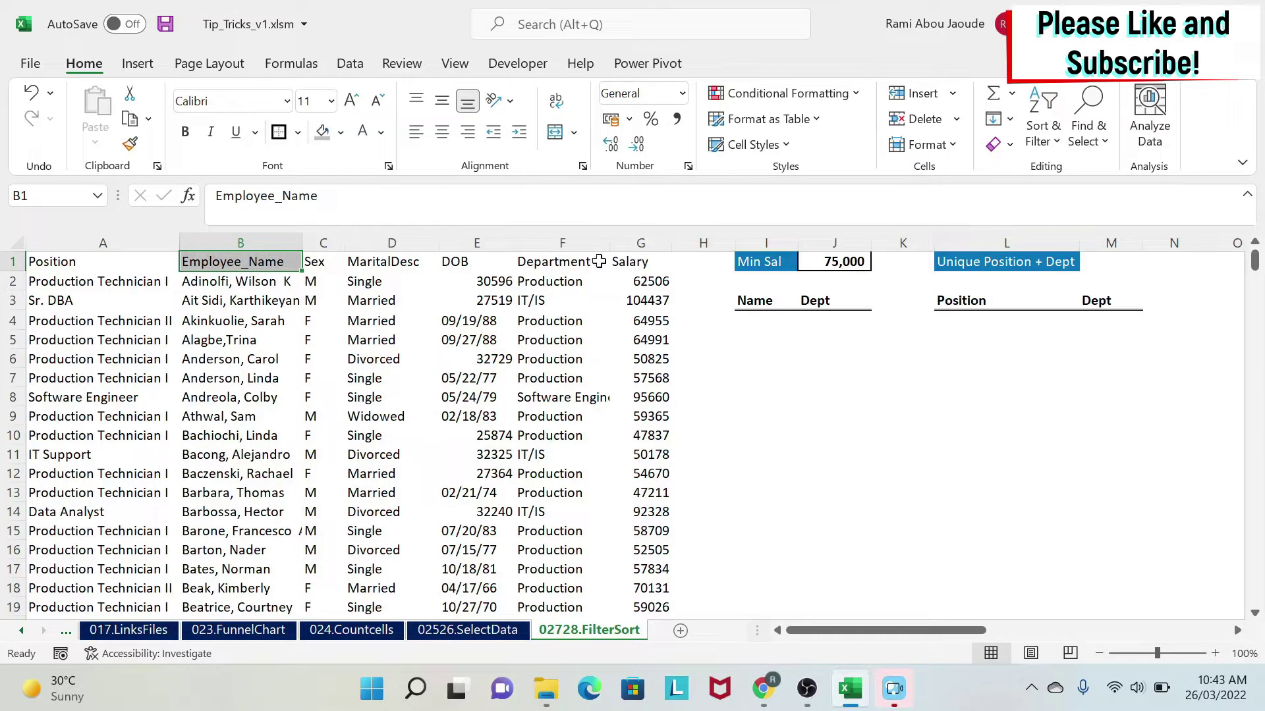
pyautogui.click(599, 262)
pyautogui.click(322, 132)
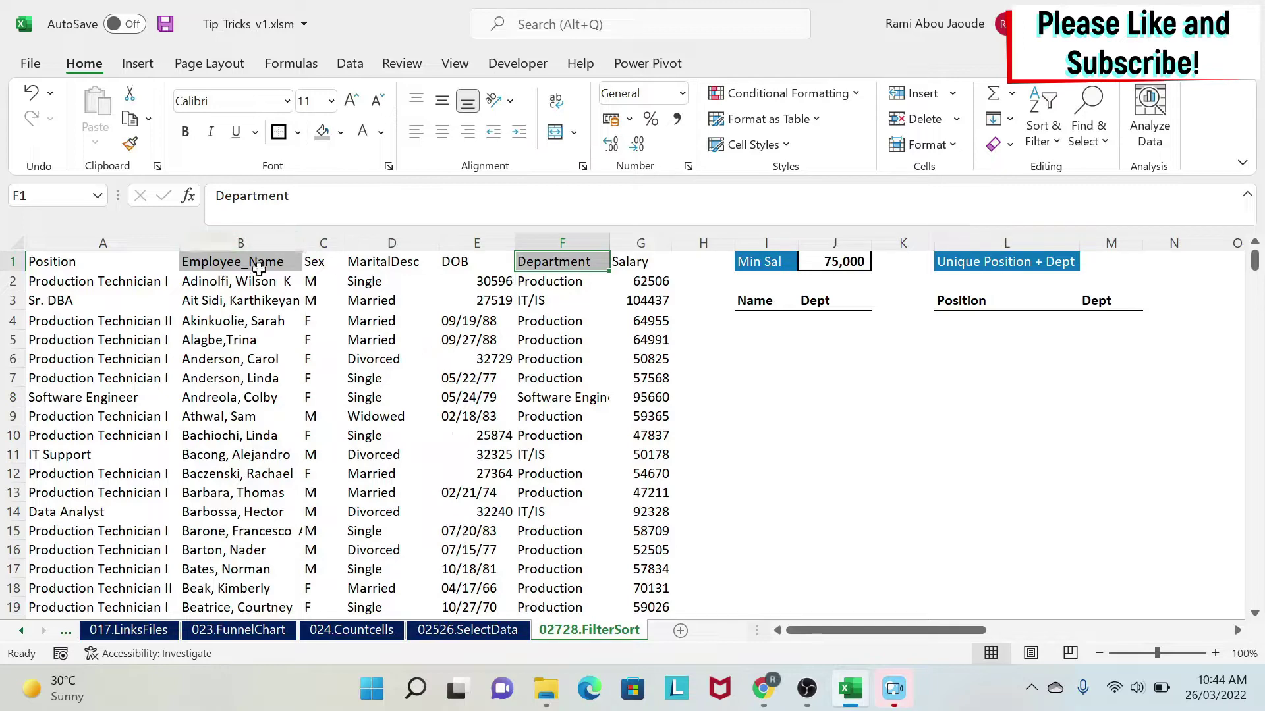
# Select the two grey headers and columns C through E, then clear the selection
pyautogui.click(225, 261)
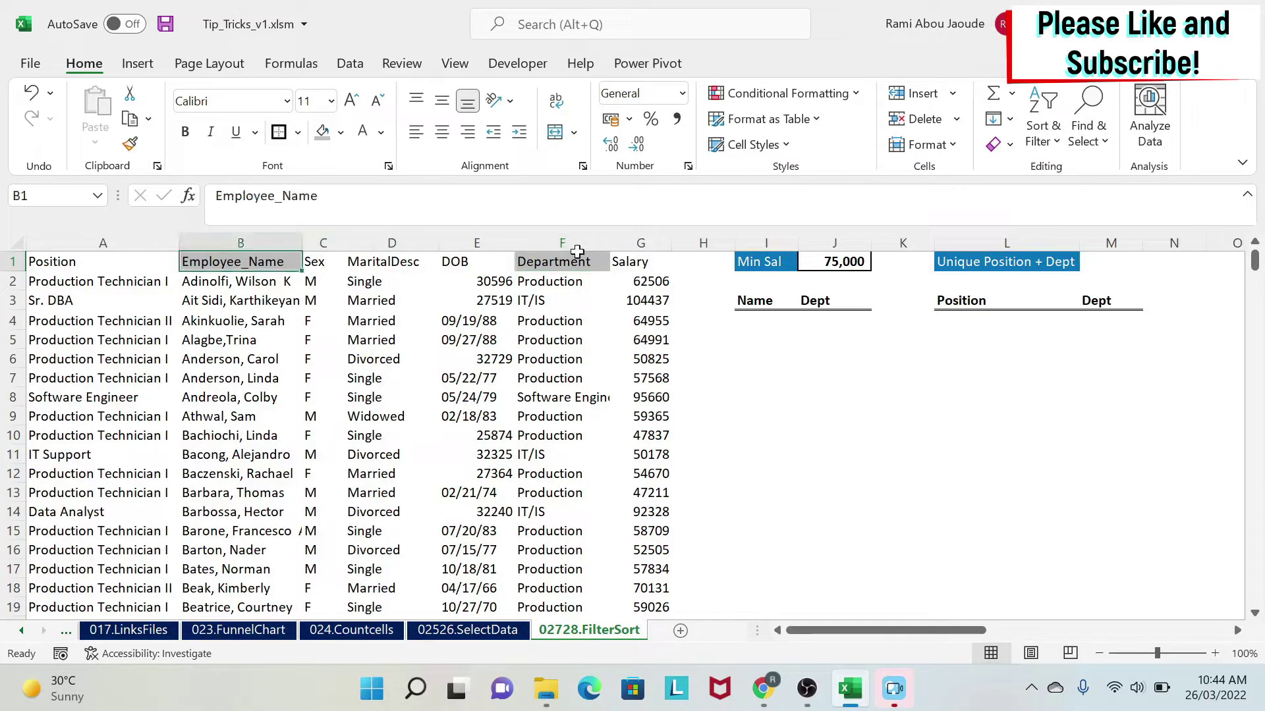
pyautogui.click(577, 254)
pyautogui.moveTo(323, 243); pyautogui.dragTo(485, 230)
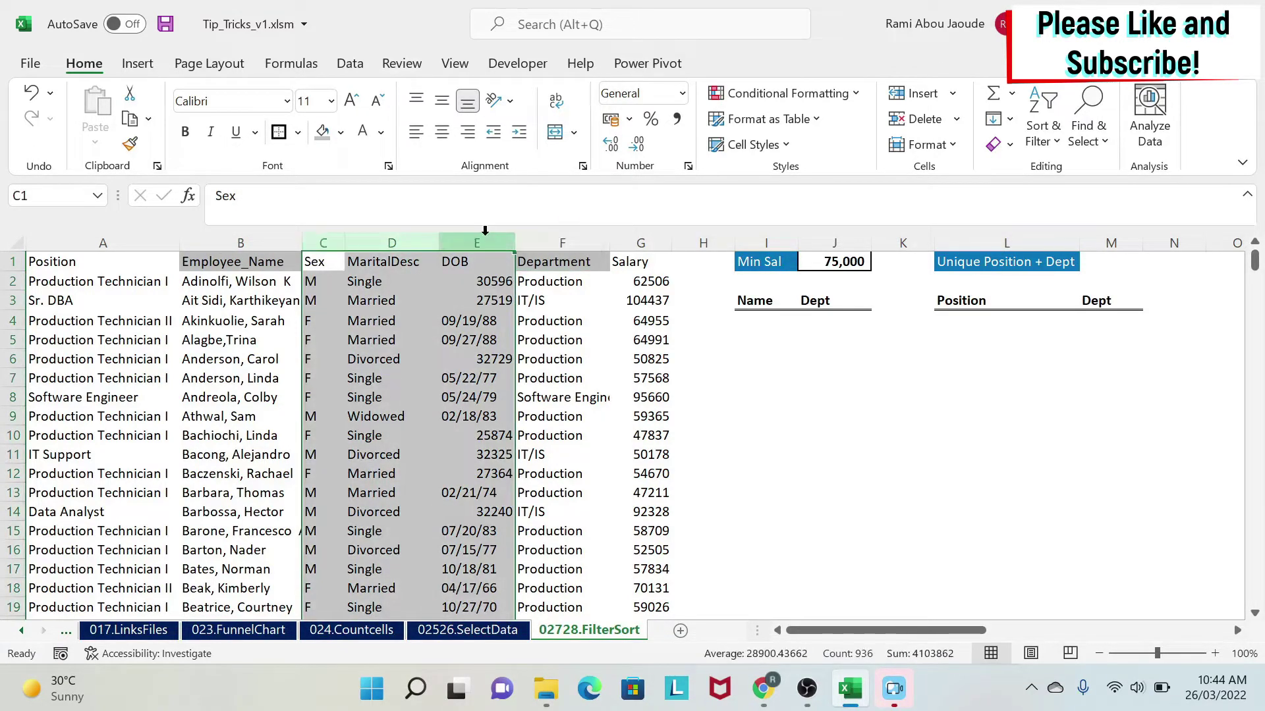
pyautogui.click(766, 358)
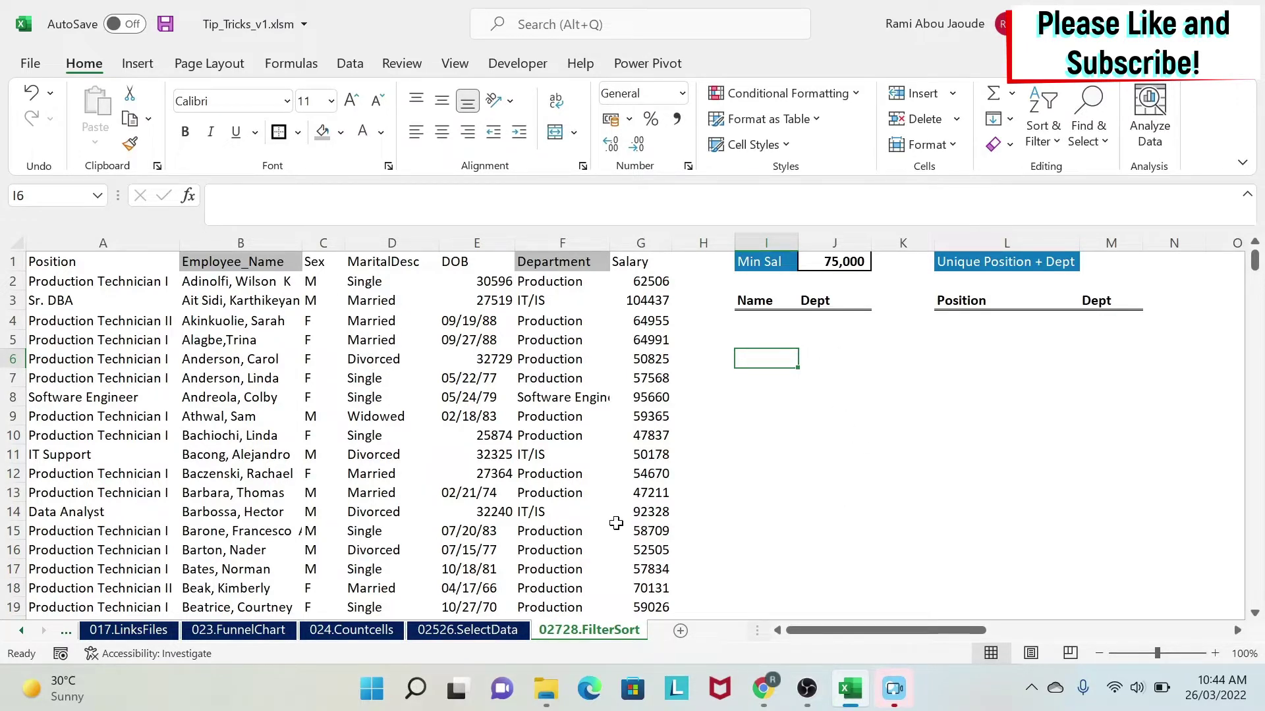
# Convert the employee data A1:G312 into a table with headers
pyautogui.click(367, 281)
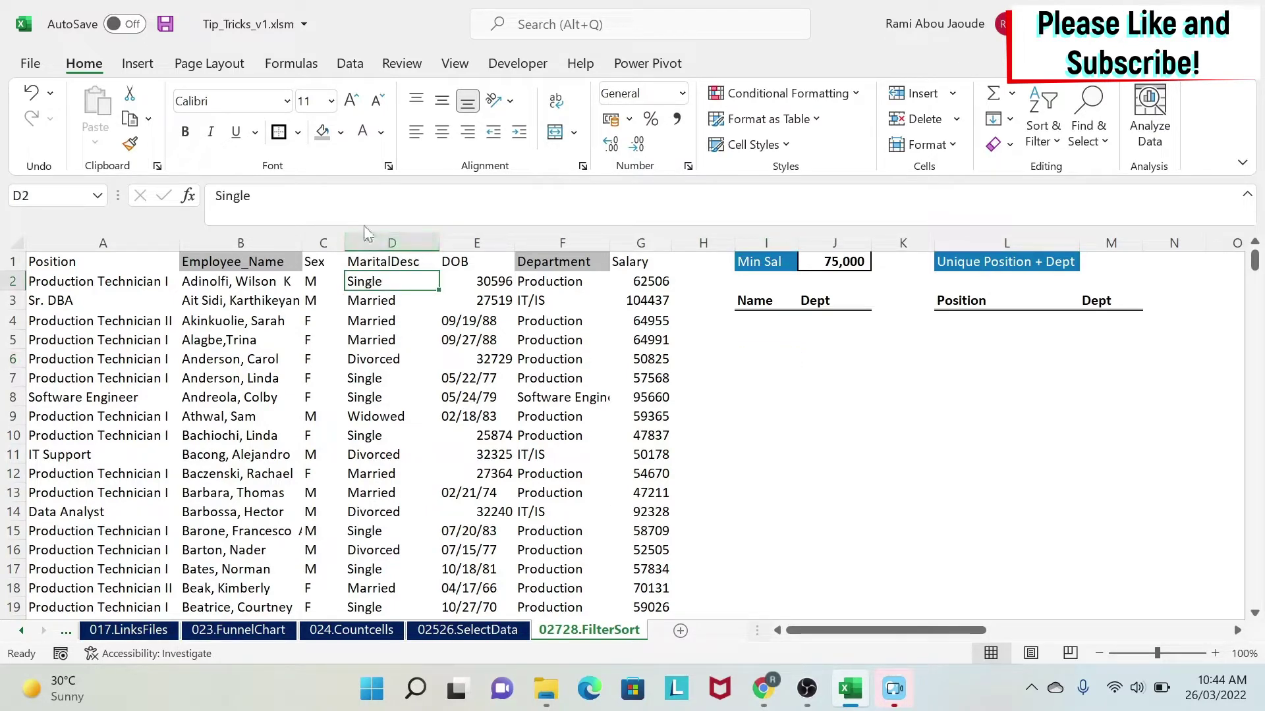
pyautogui.click(138, 63)
pyautogui.click(185, 112)
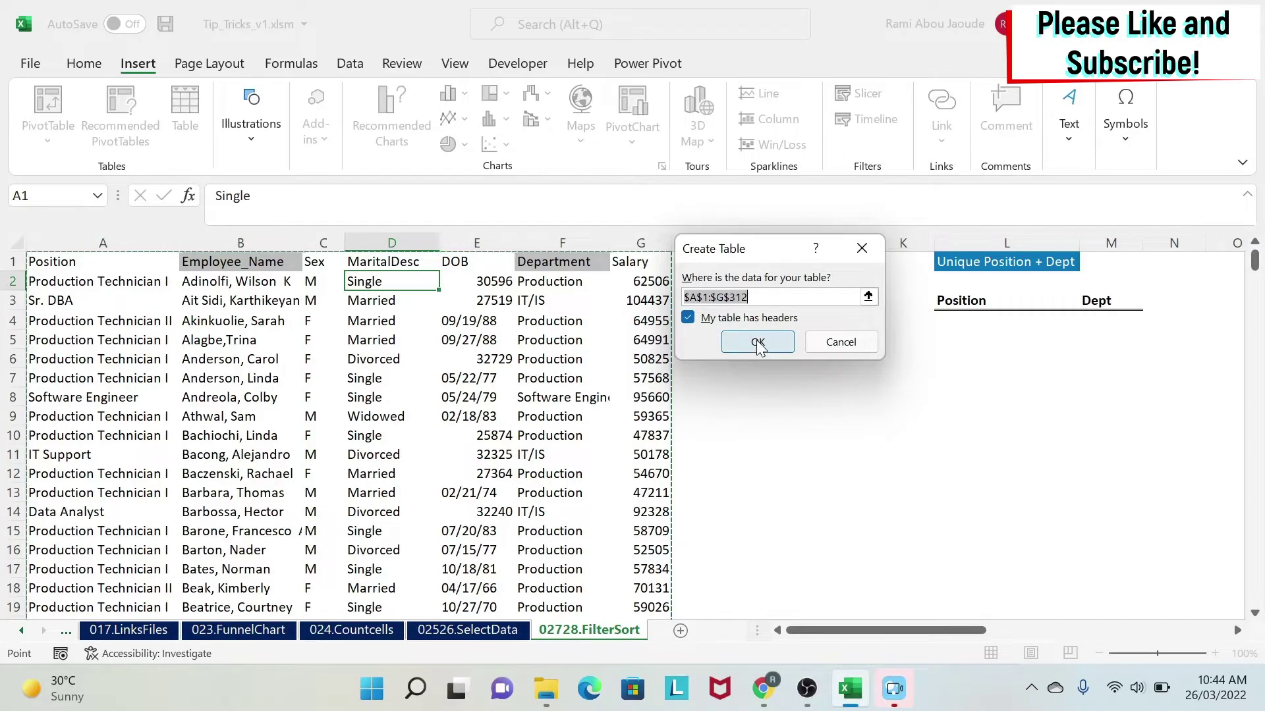
pyautogui.click(757, 343)
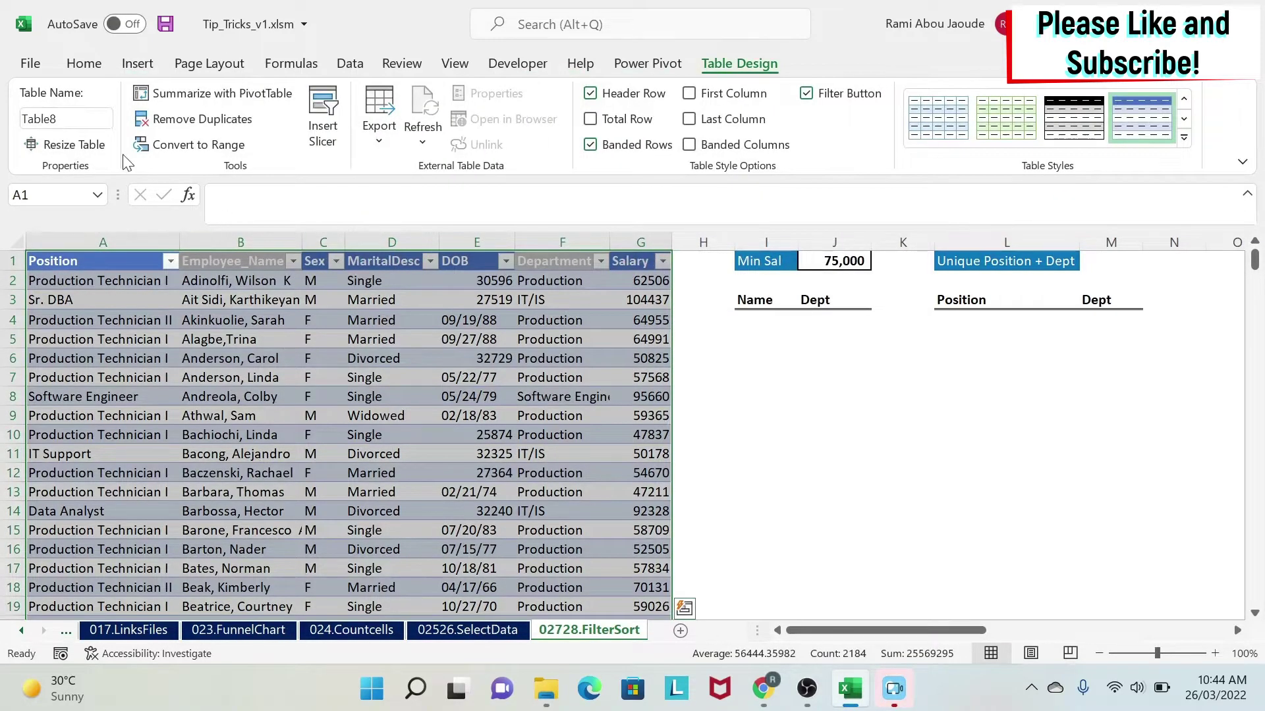
# Rename the new table to HRData
pyautogui.click(79, 119)
pyautogui.moveTo(71, 119); pyautogui.dragTo(17, 127)
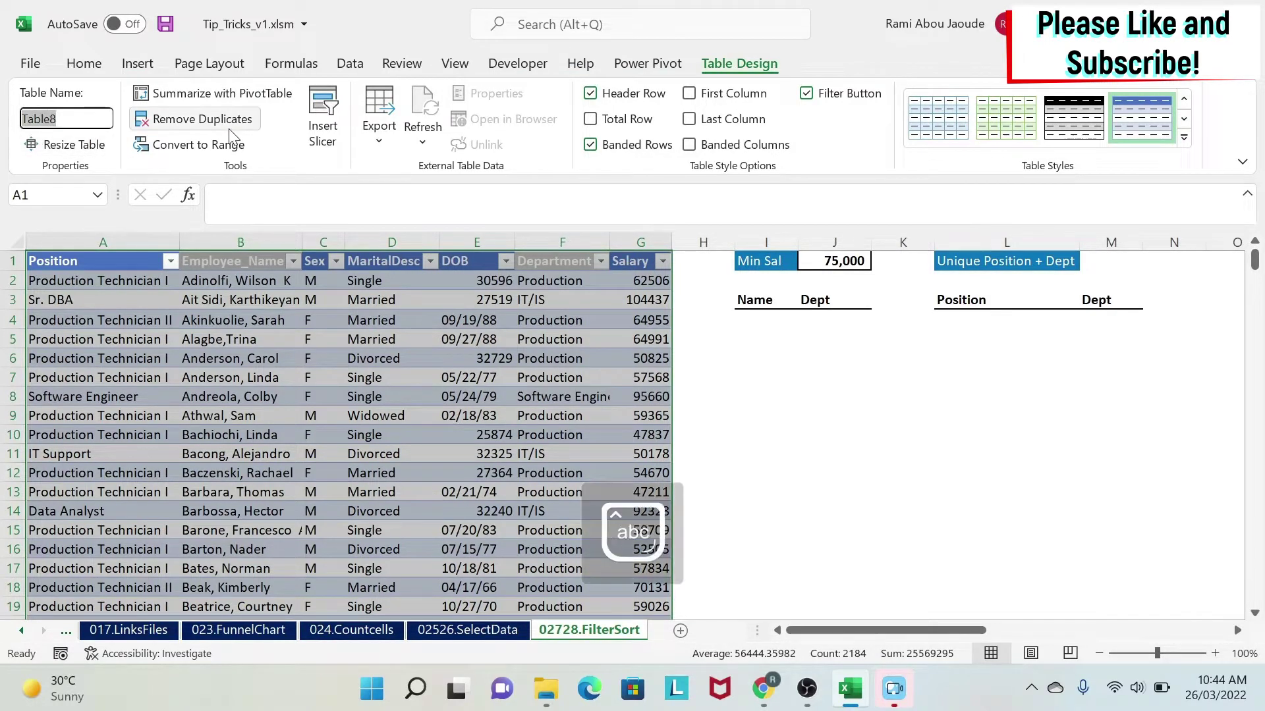
pyautogui.write('HRData')
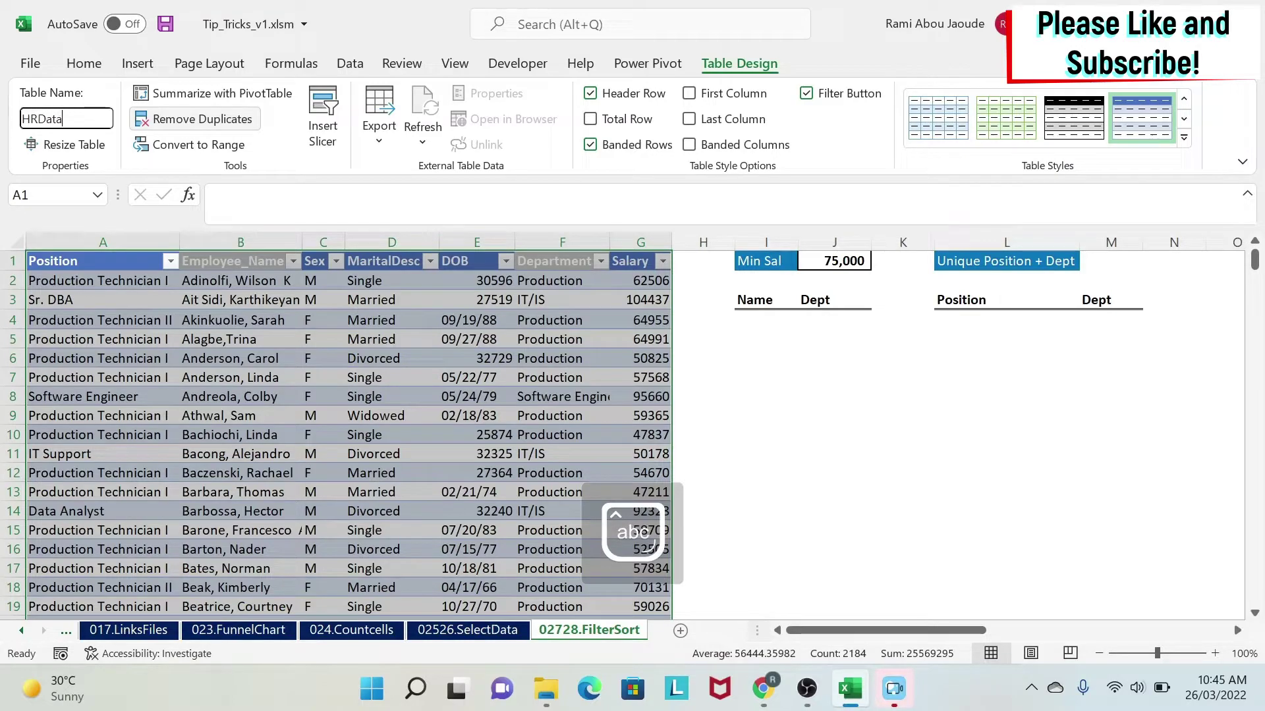
pyautogui.press('Return')
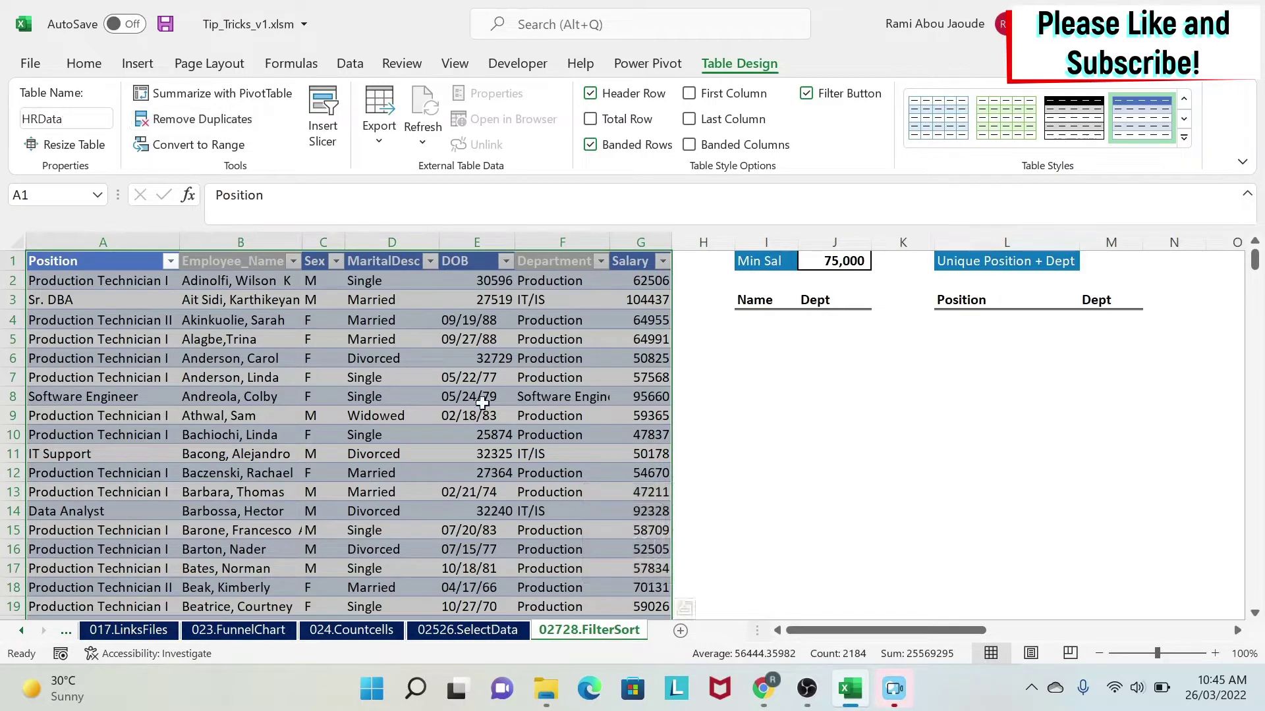
pyautogui.click(834, 396)
# In I4, start a FILTER whose array spans Employee_Name through Department down to the last row
pyautogui.click(744, 316)
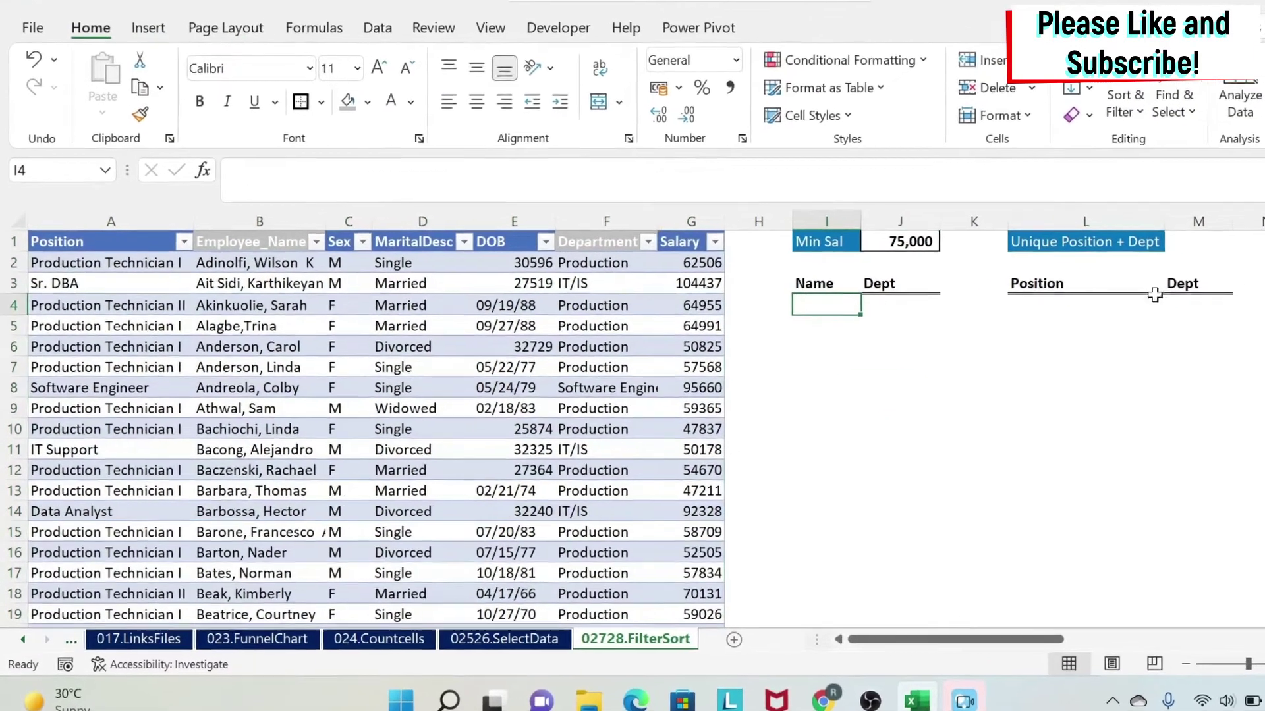
pyautogui.write('=')
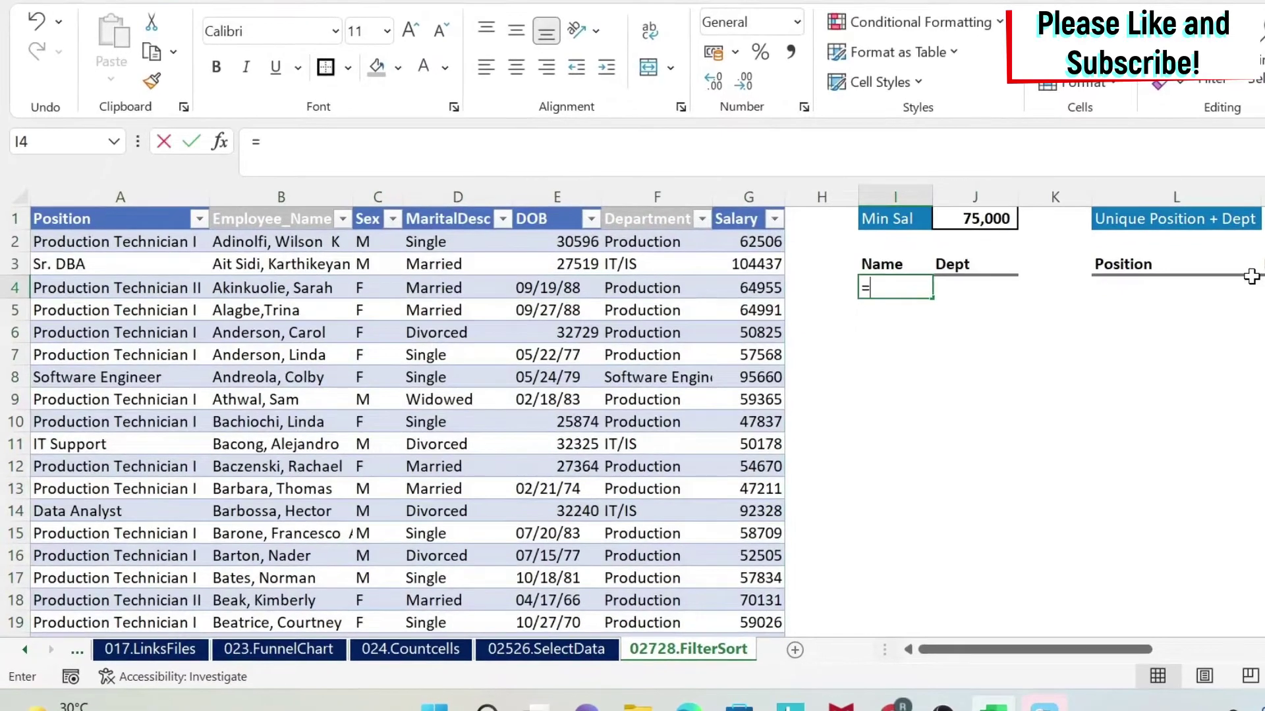
pyautogui.write('filter(')
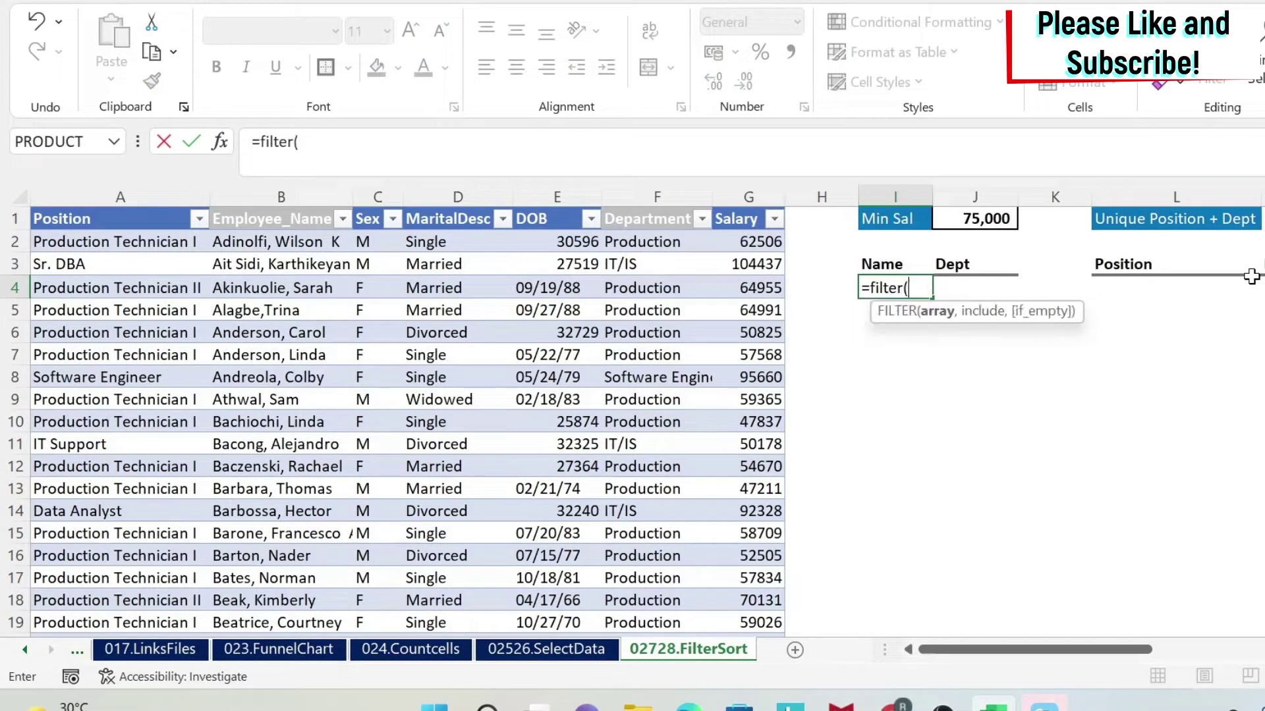
pyautogui.click(282, 242)
pyautogui.moveTo(281, 243); pyautogui.dragTo(658, 244)
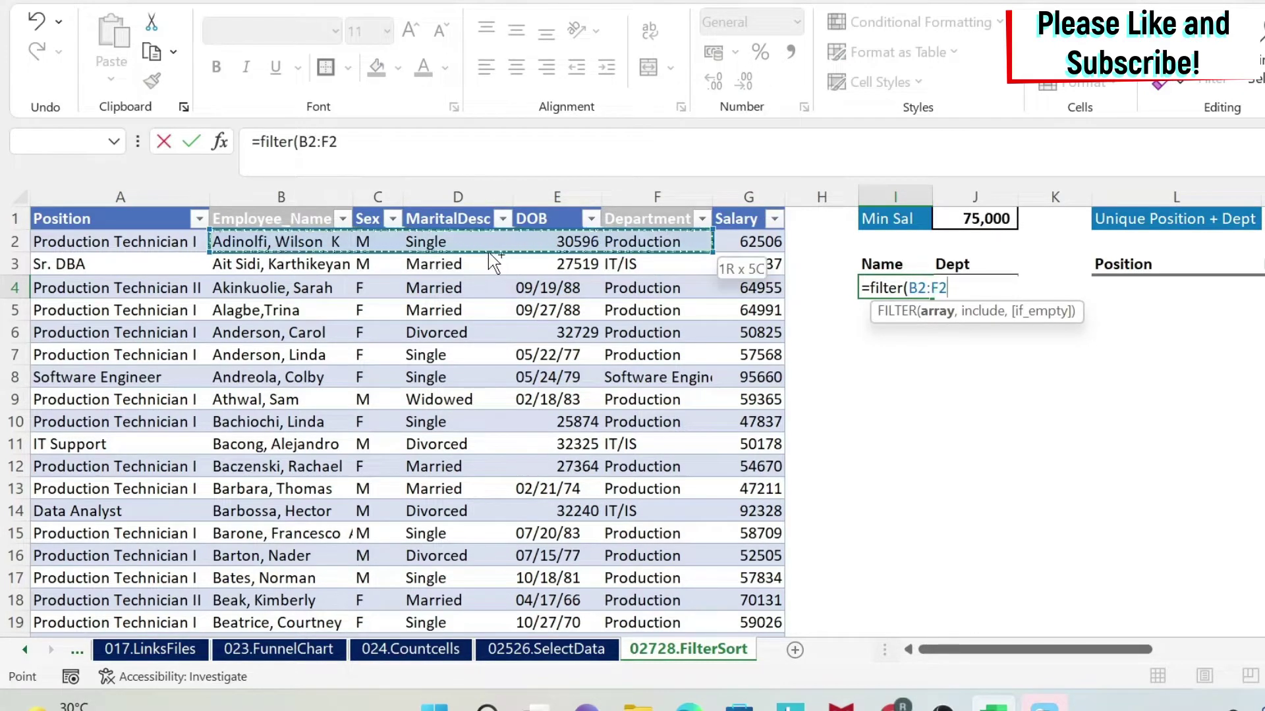
pyautogui.hotkey('ctrl', 'shift', 'Down')
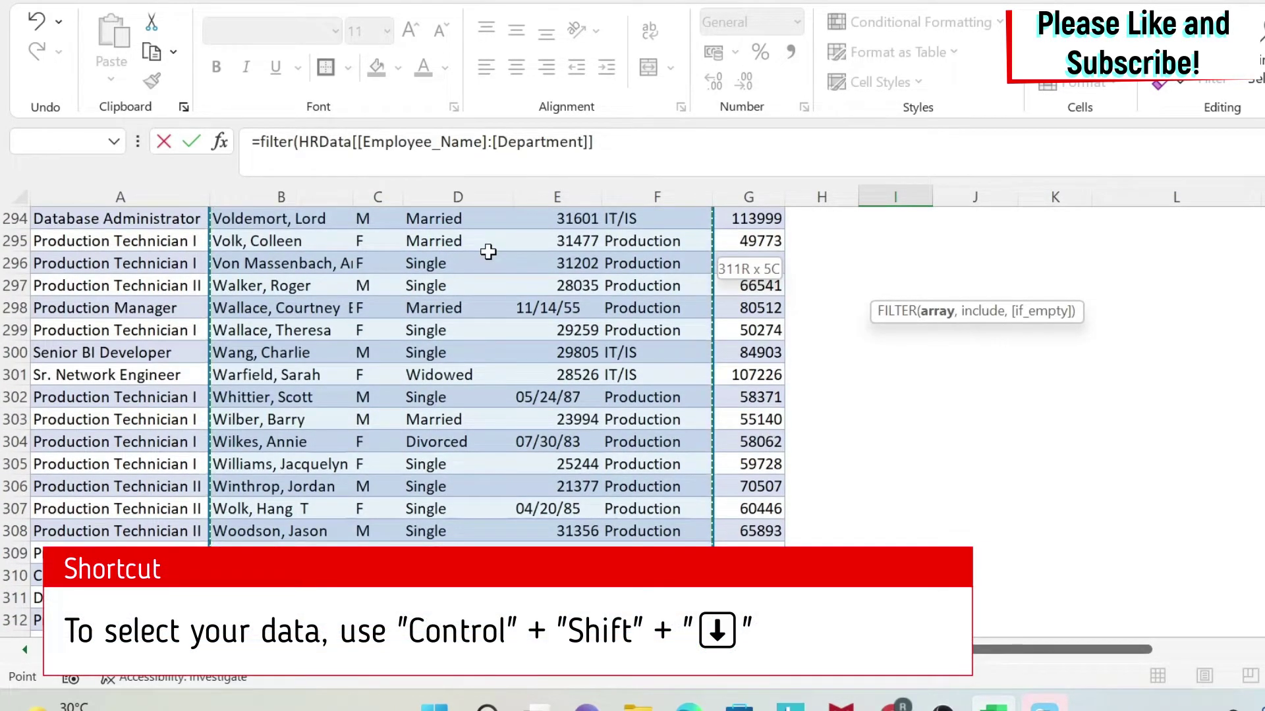
pyautogui.write(',')
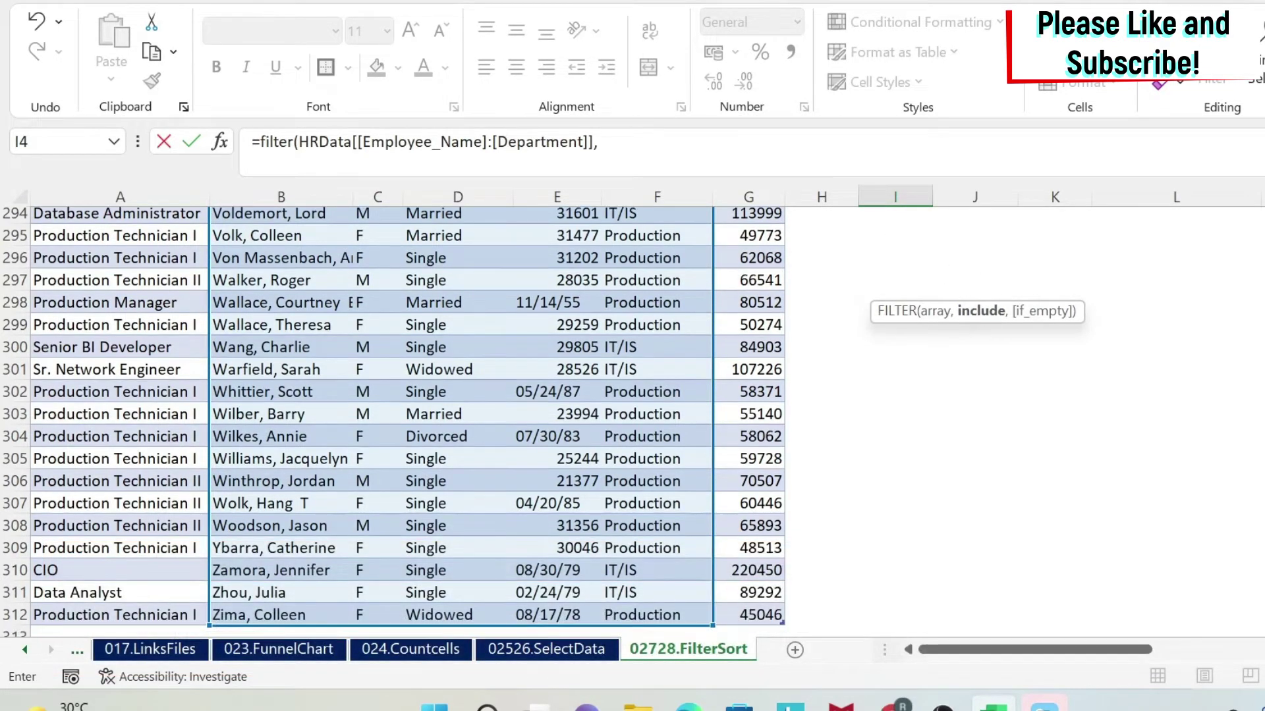
# Add the condition HRData[Salary]>J1 and enter the formula
pyautogui.hotkey('ctrl', 'BackSpace')
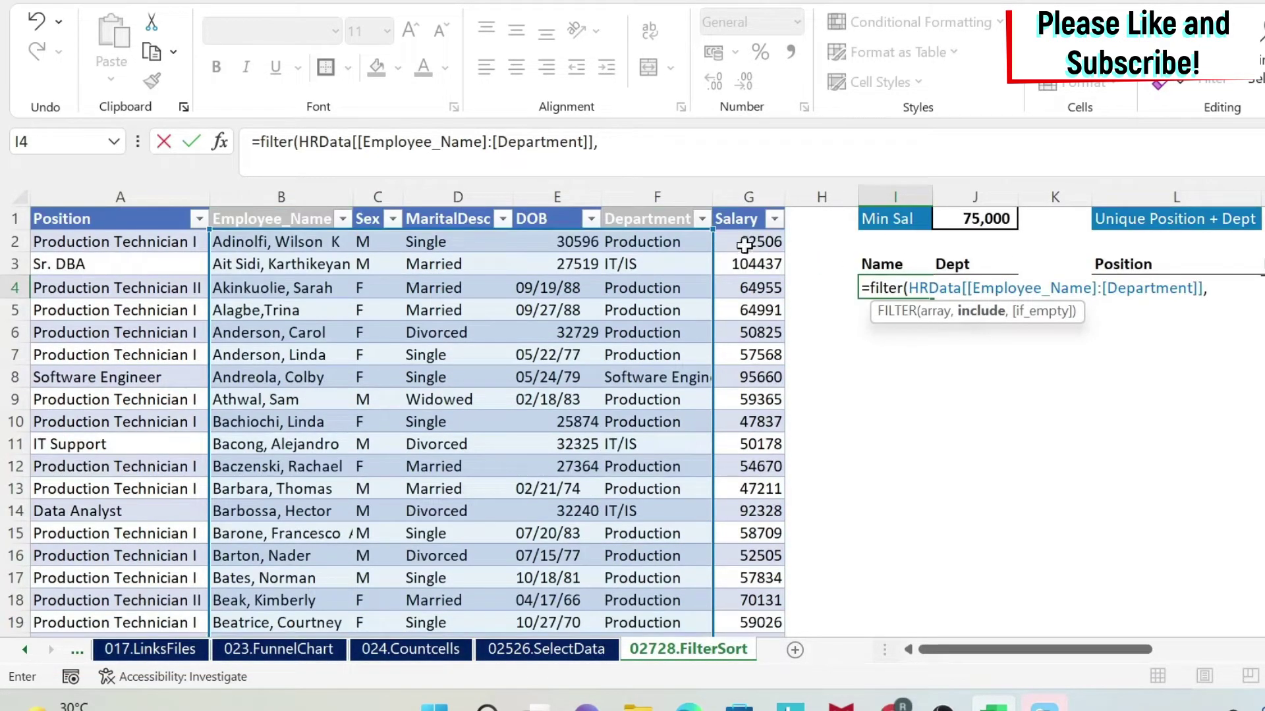
pyautogui.click(751, 237)
pyautogui.hotkey('ctrl', 'shift', 'Down')
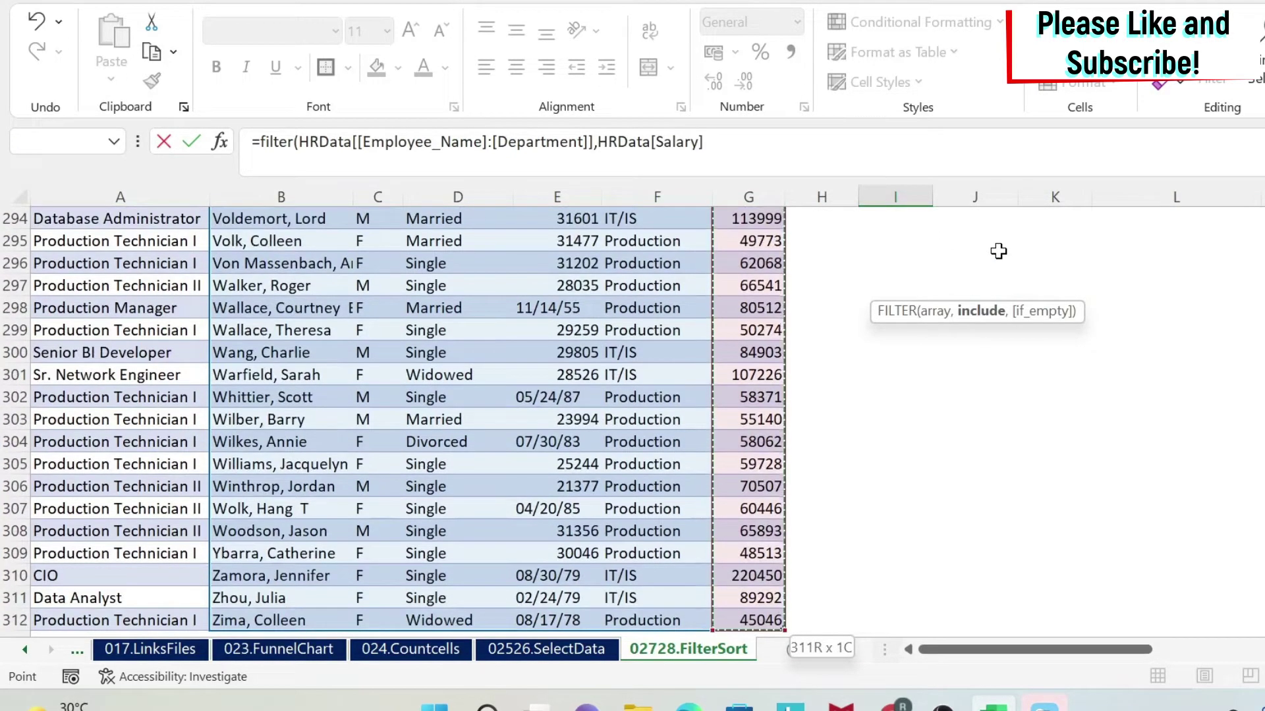
pyautogui.click(773, 151)
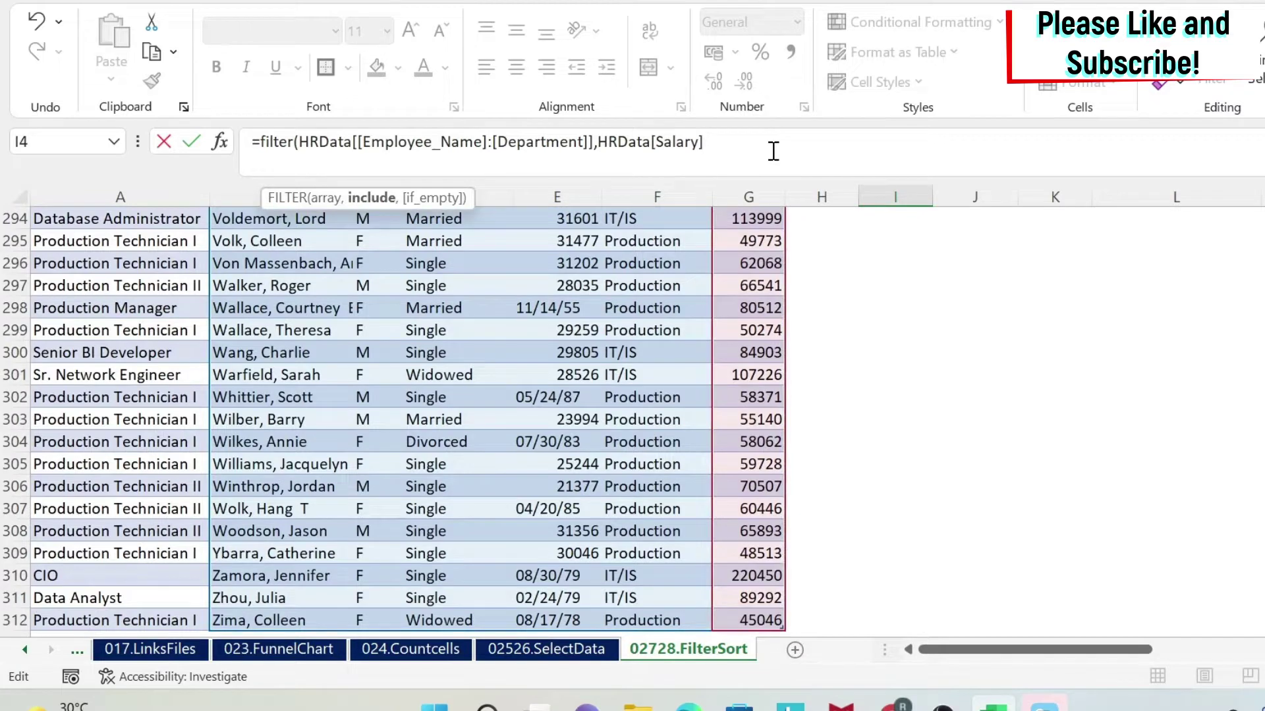
pyautogui.write('>')
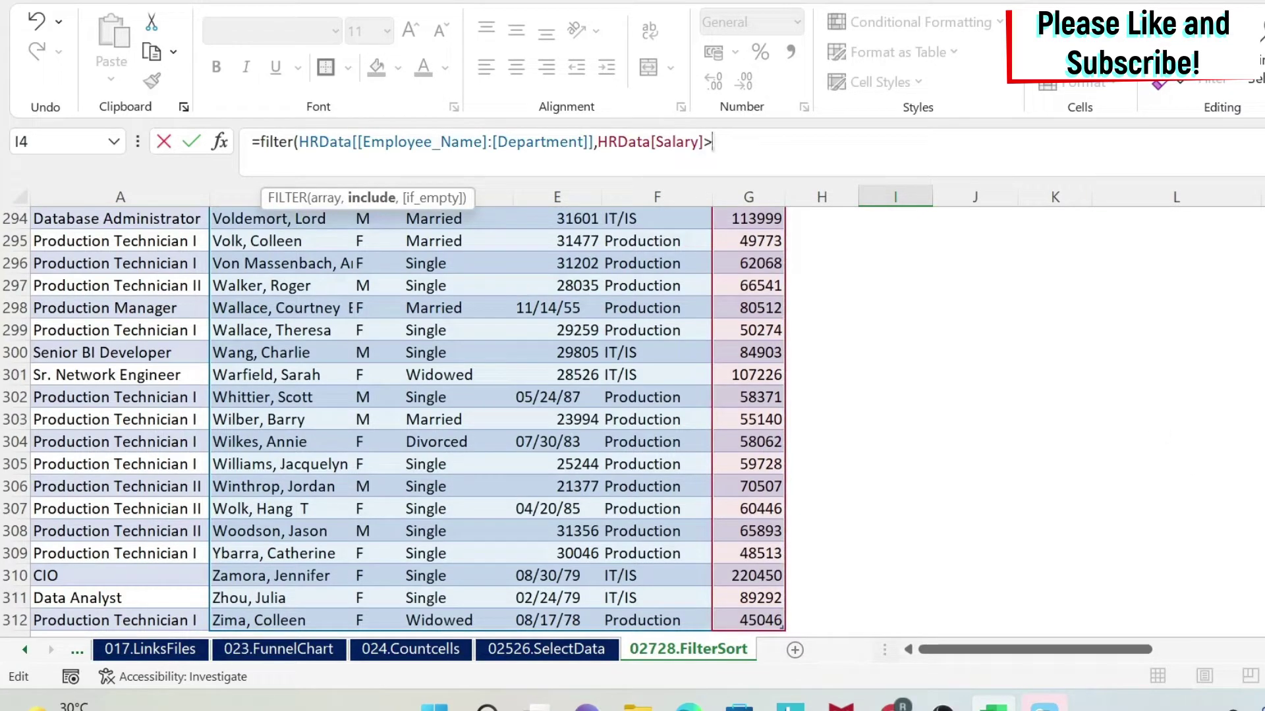
pyautogui.scroll(20, 396, 422)
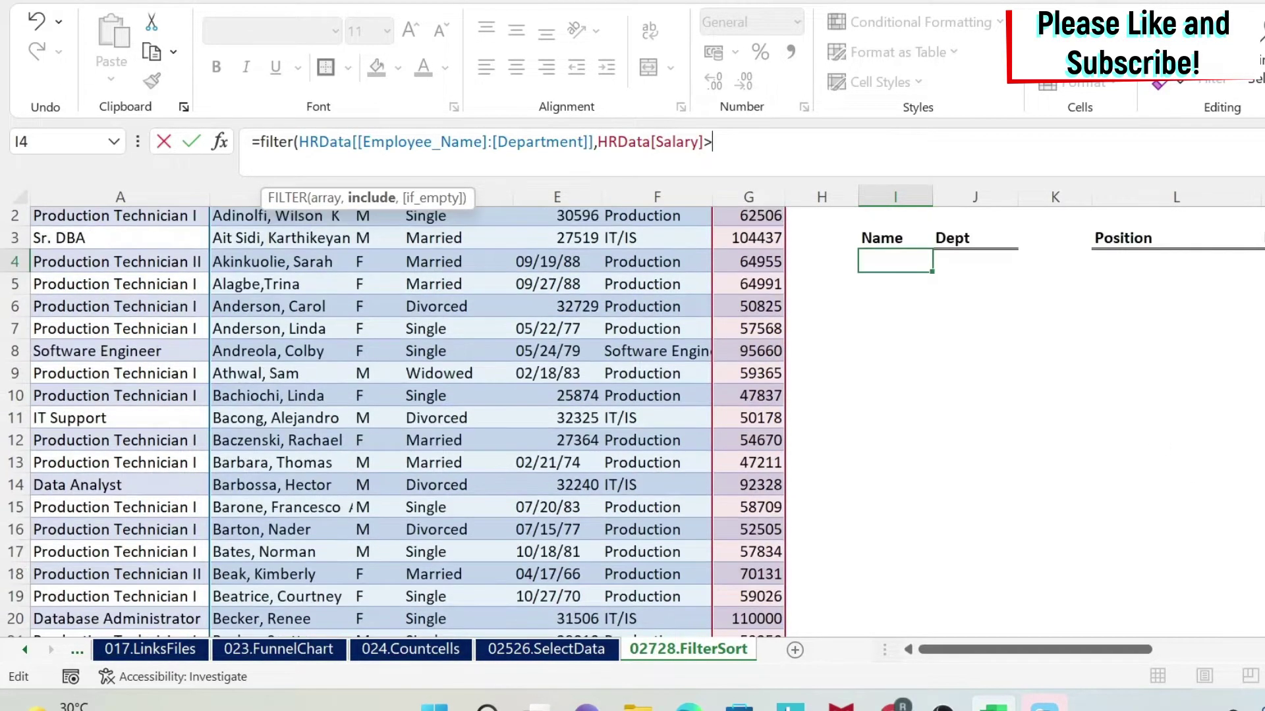
pyautogui.scroll(1, 395, 422)
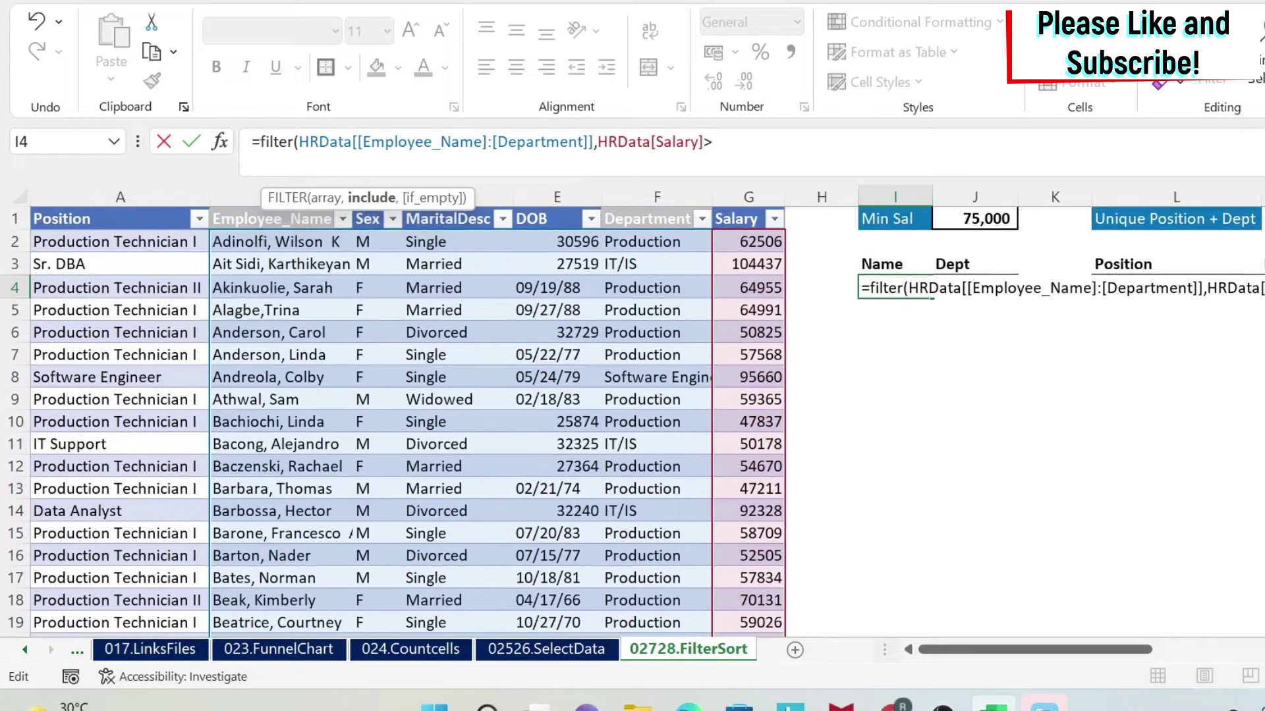
pyautogui.click(987, 214)
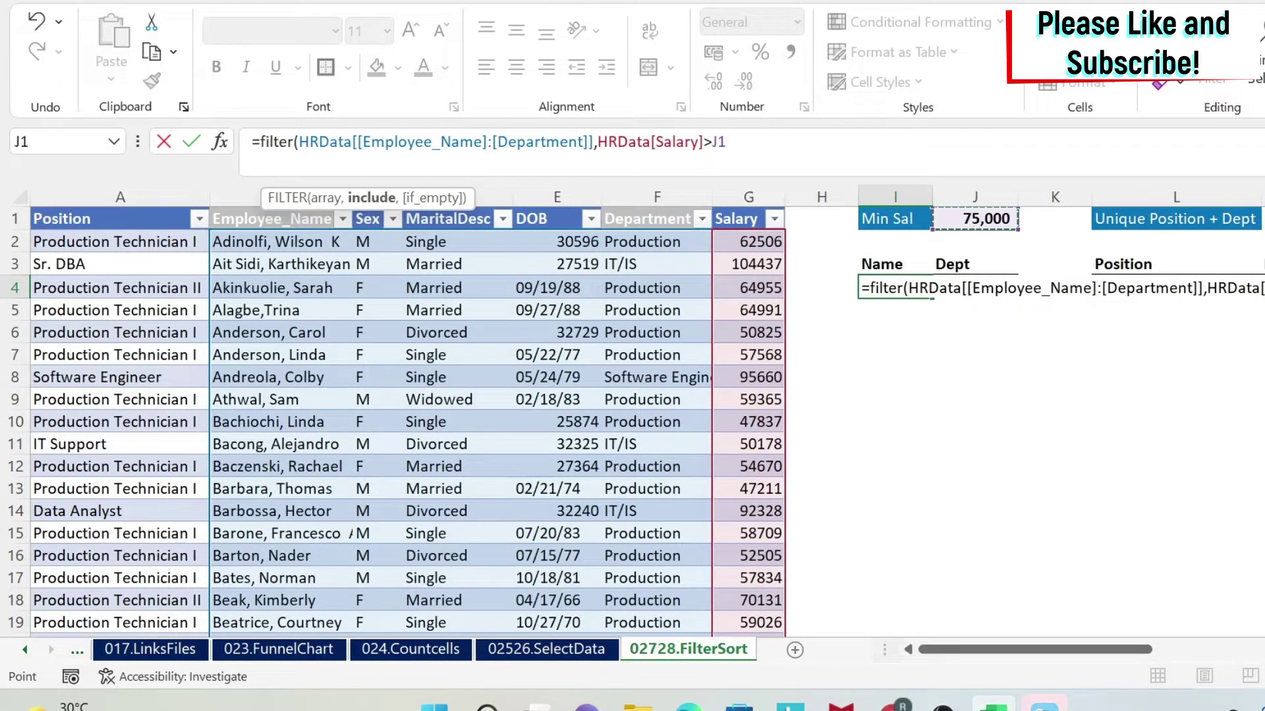
pyautogui.write(',')
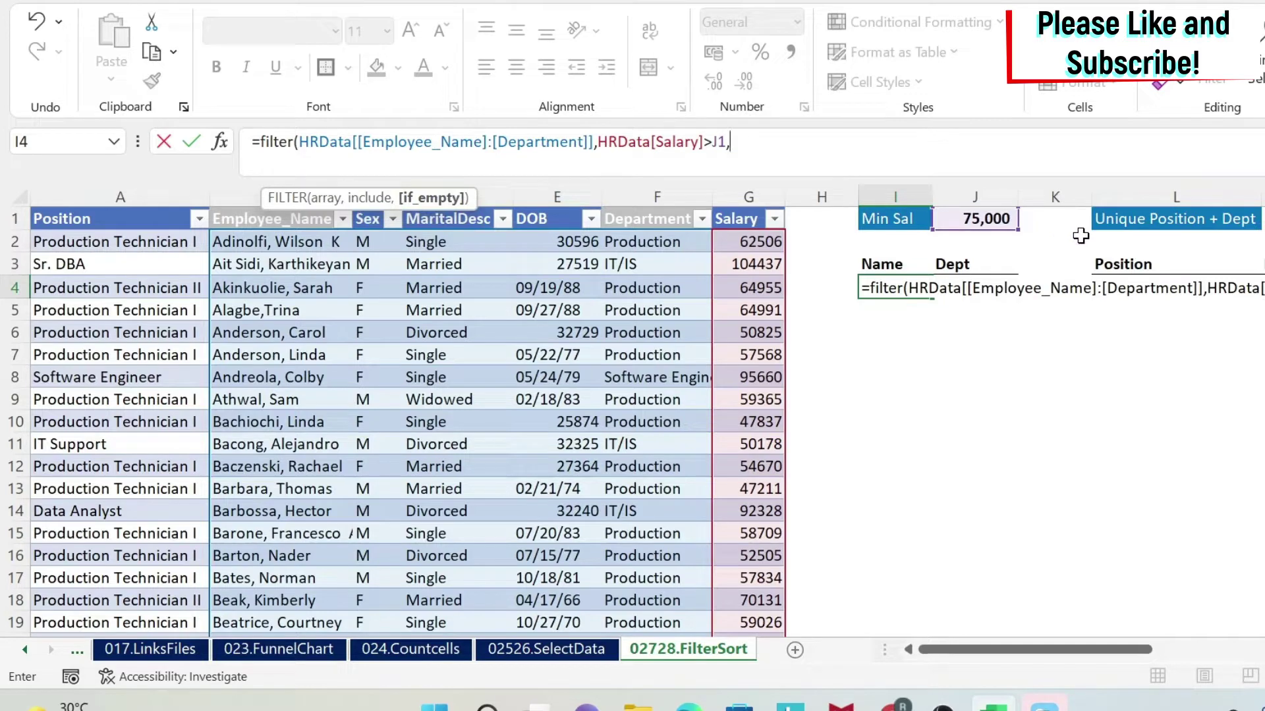
pyautogui.press('BackSpace')
pyautogui.write(')')
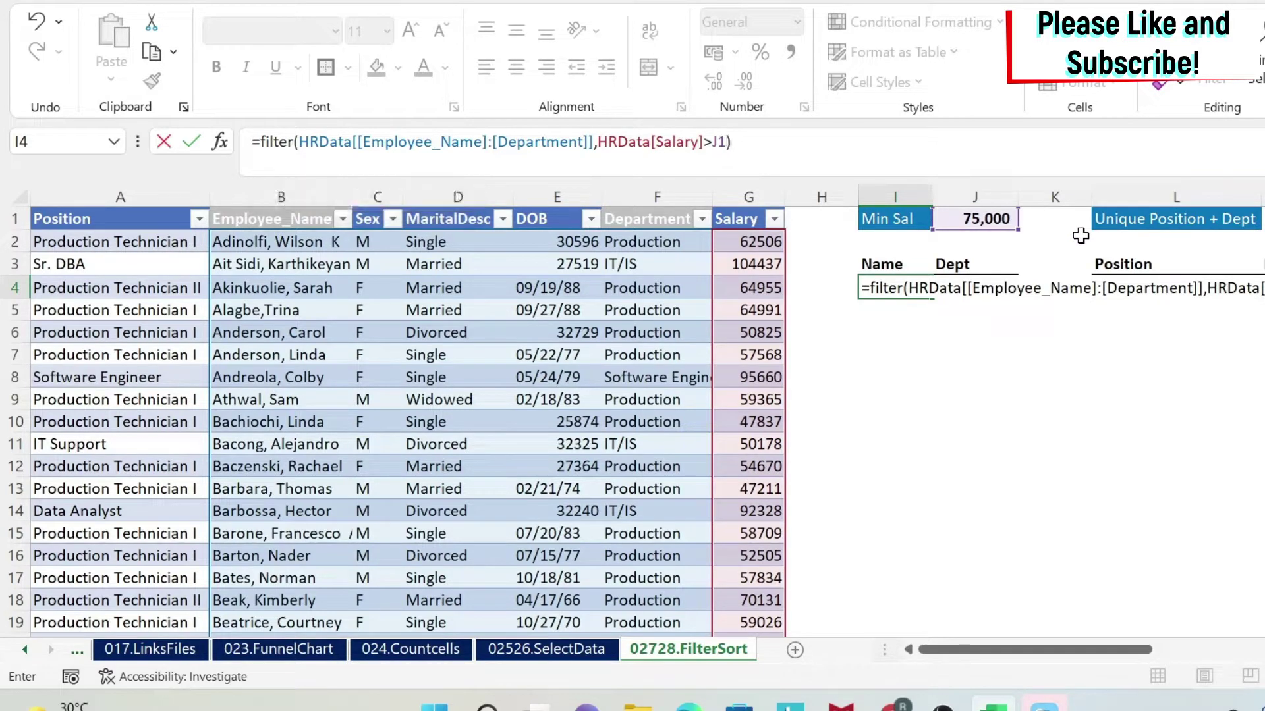
pyautogui.press('Return')
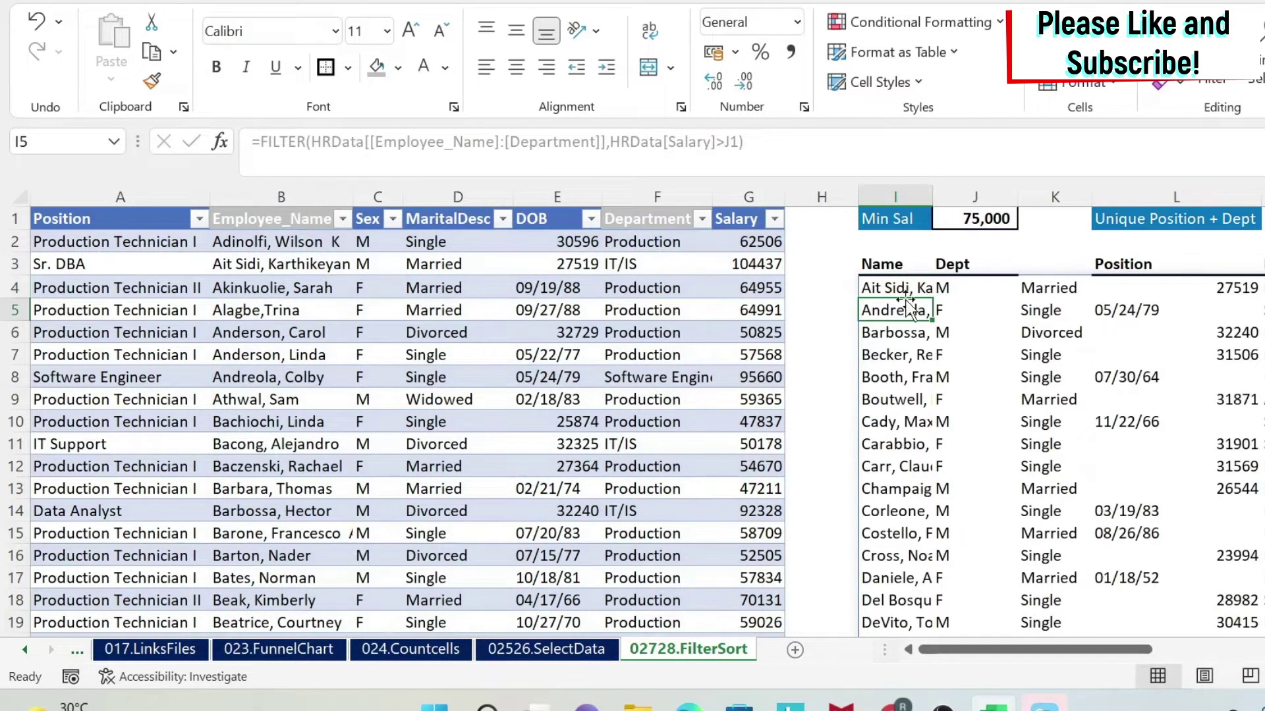
pyautogui.click(891, 287)
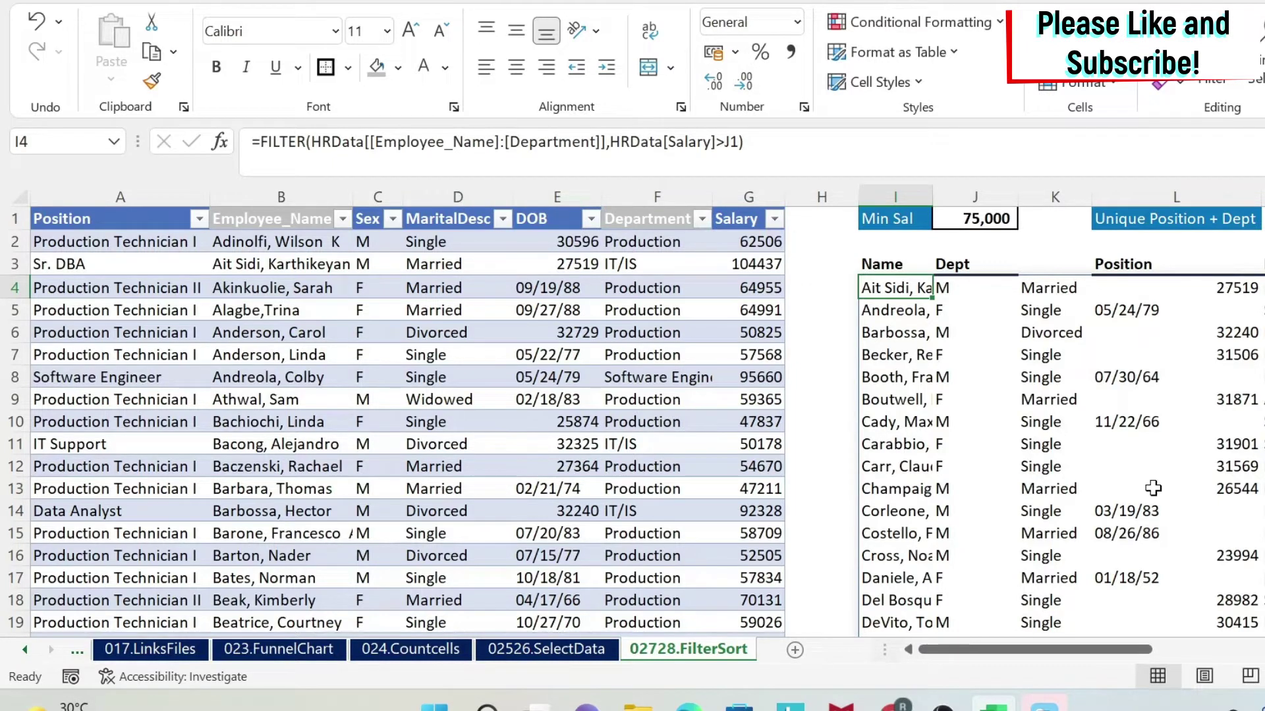
# Wrap the I4 formula in an outer FILTER with {1,0,0,0,1} to keep only name and department
pyautogui.click(267, 142)
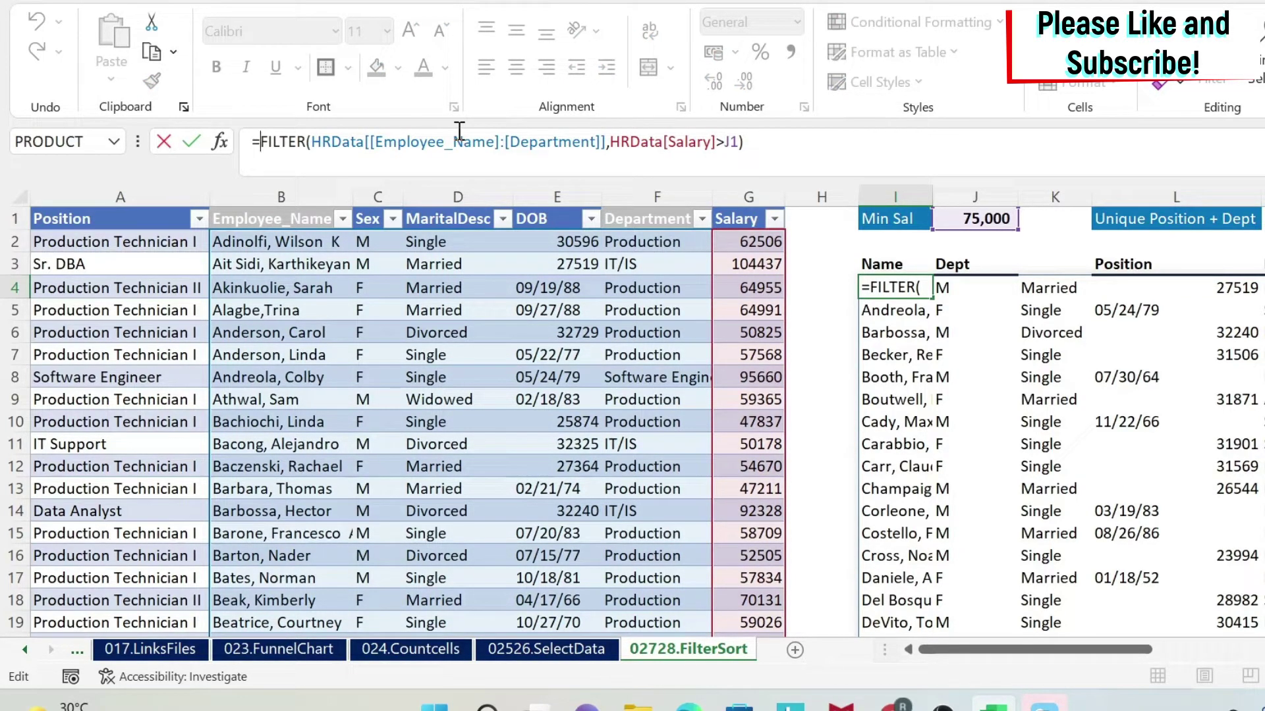
pyautogui.write('Filter')
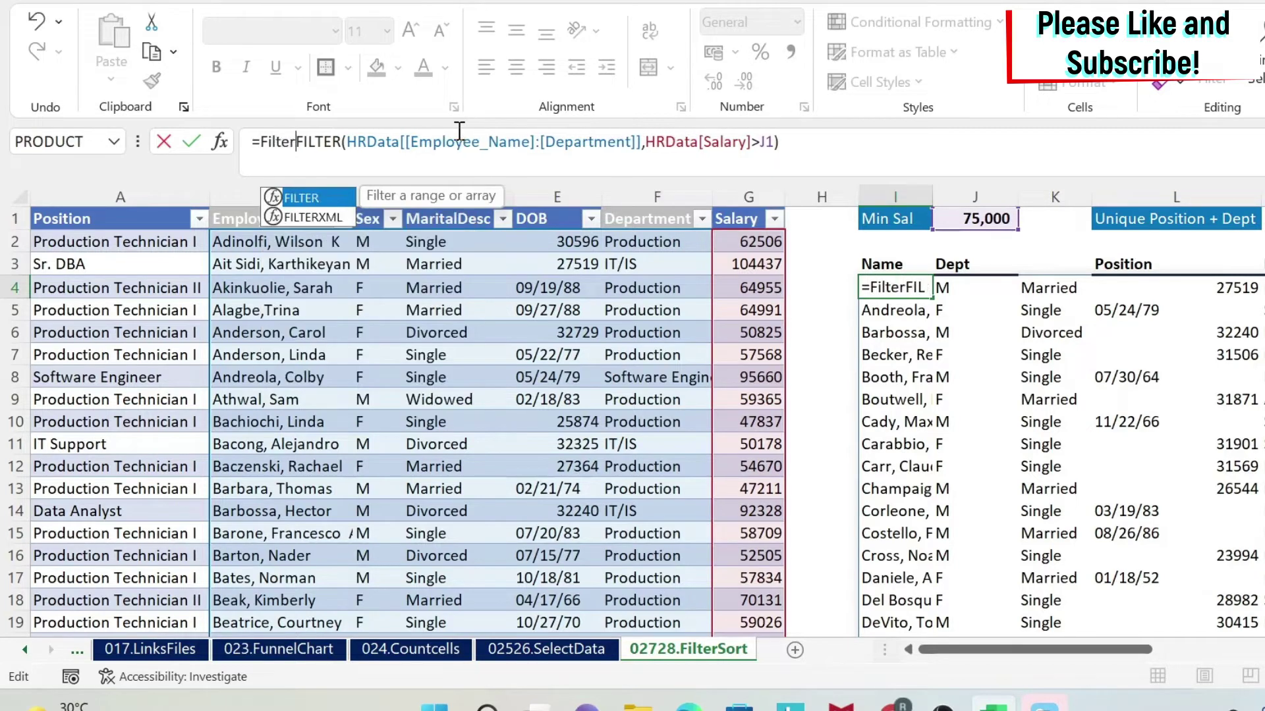
pyautogui.write('(')
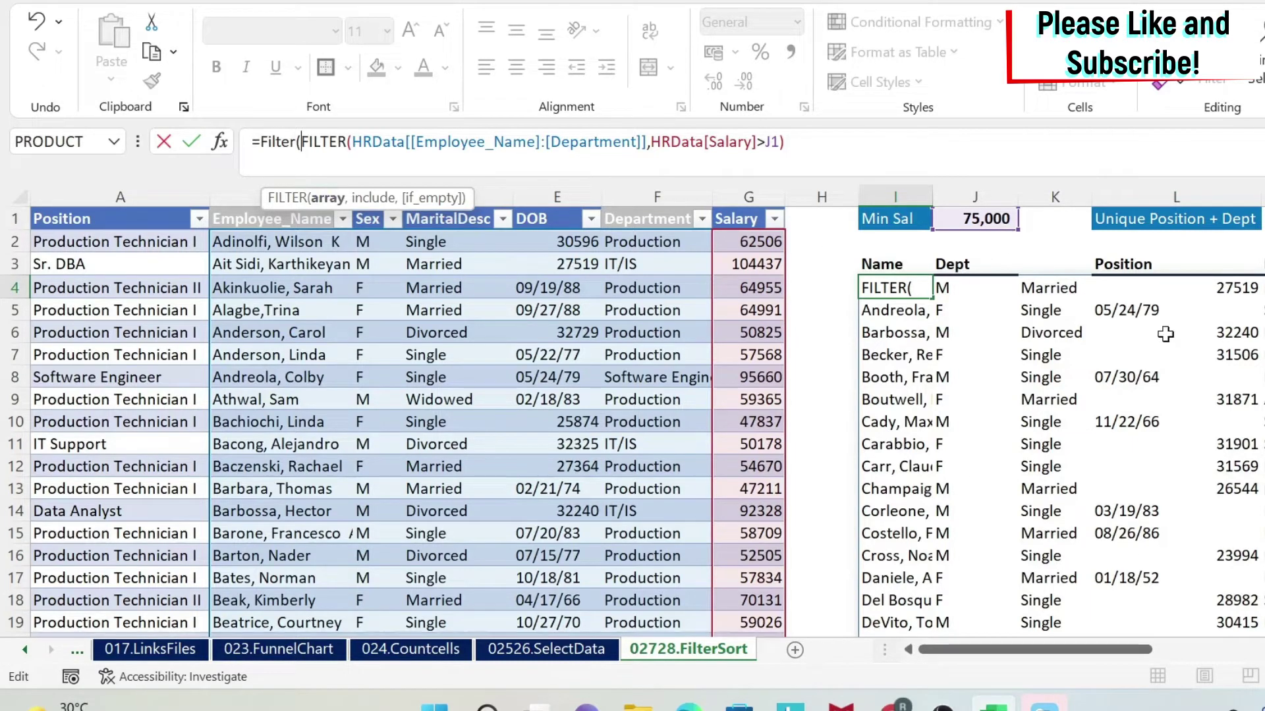
pyautogui.click(841, 138)
pyautogui.write(',')
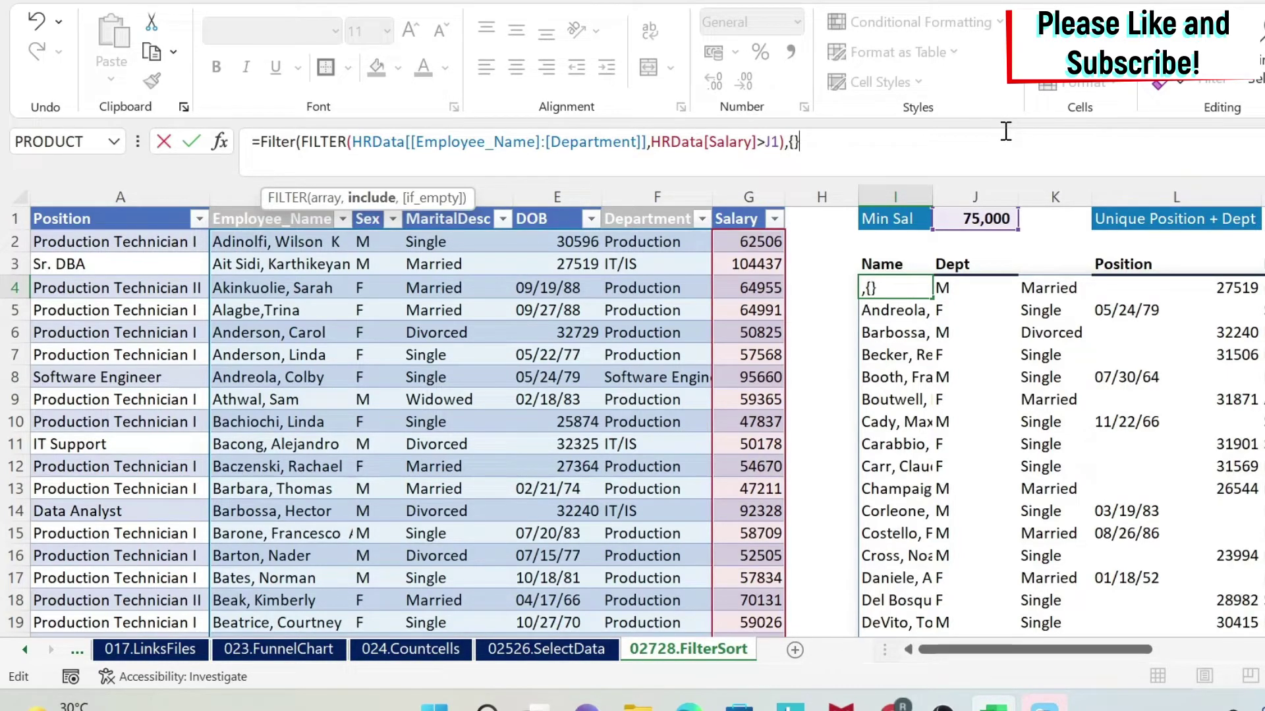
pyautogui.write('{})')
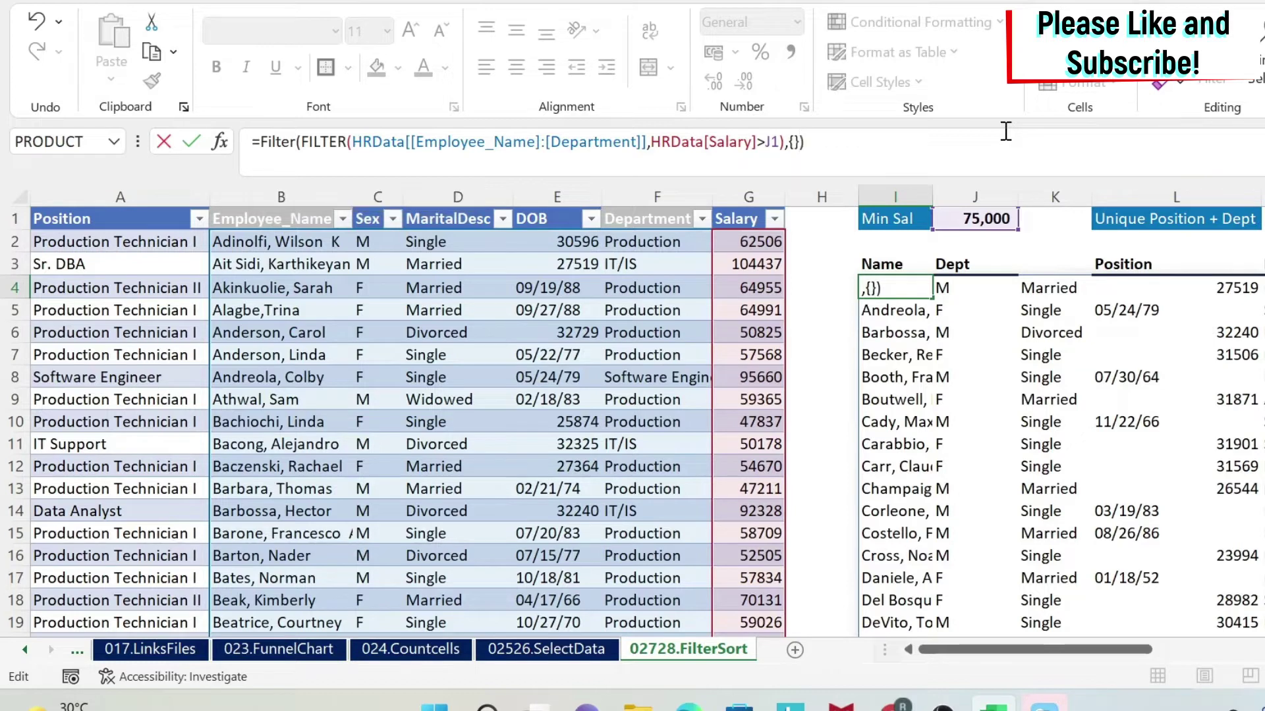
pyautogui.press('Left')
pyautogui.press('Left')
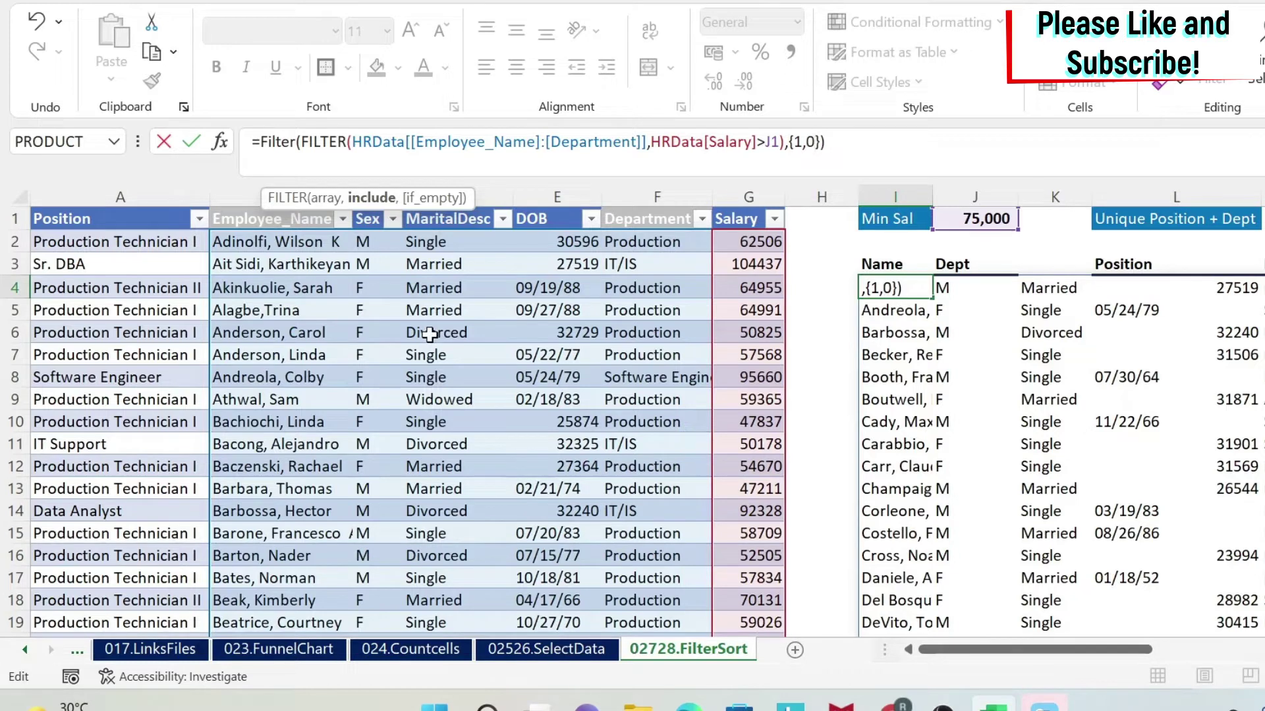
pyautogui.write(',')
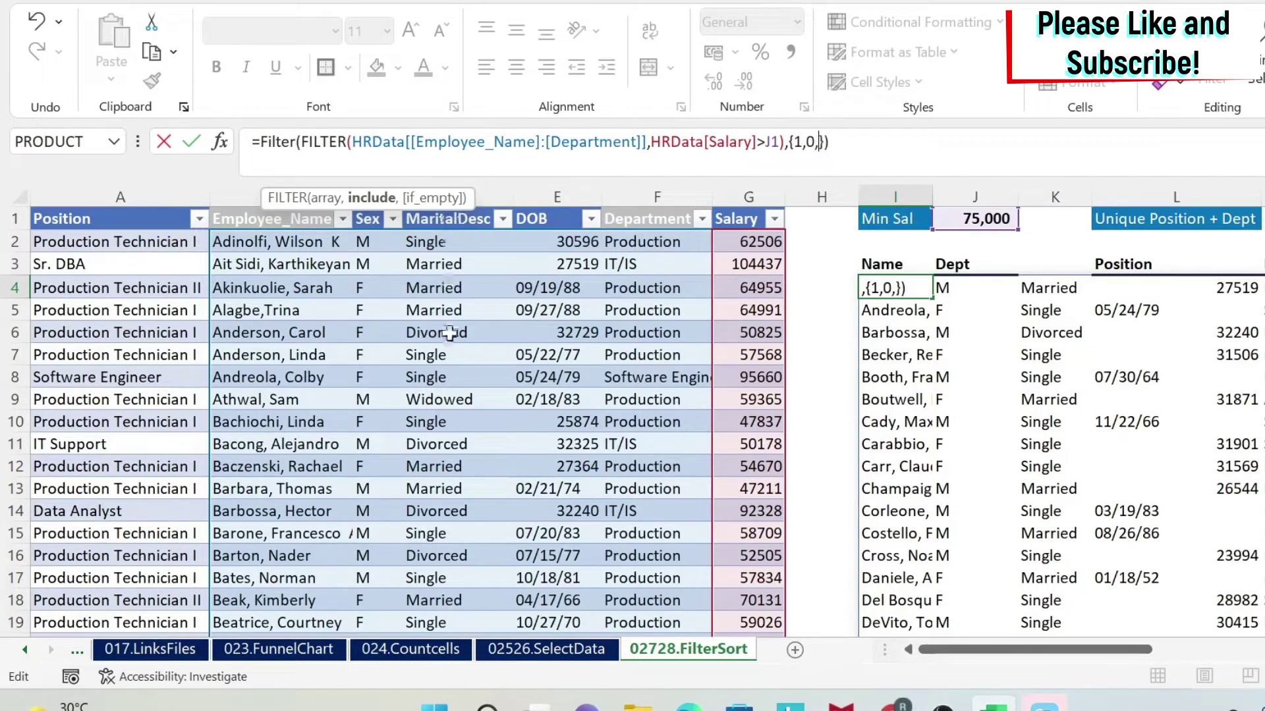
pyautogui.write('0')
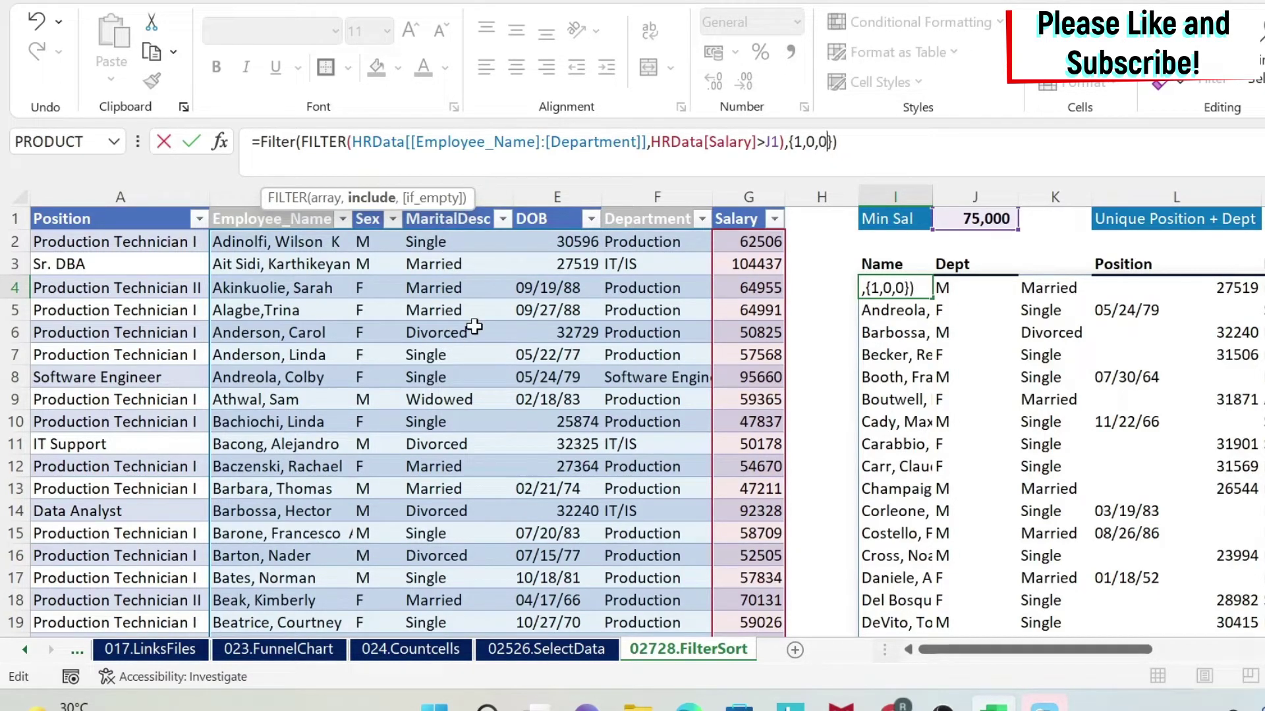
pyautogui.write(',')
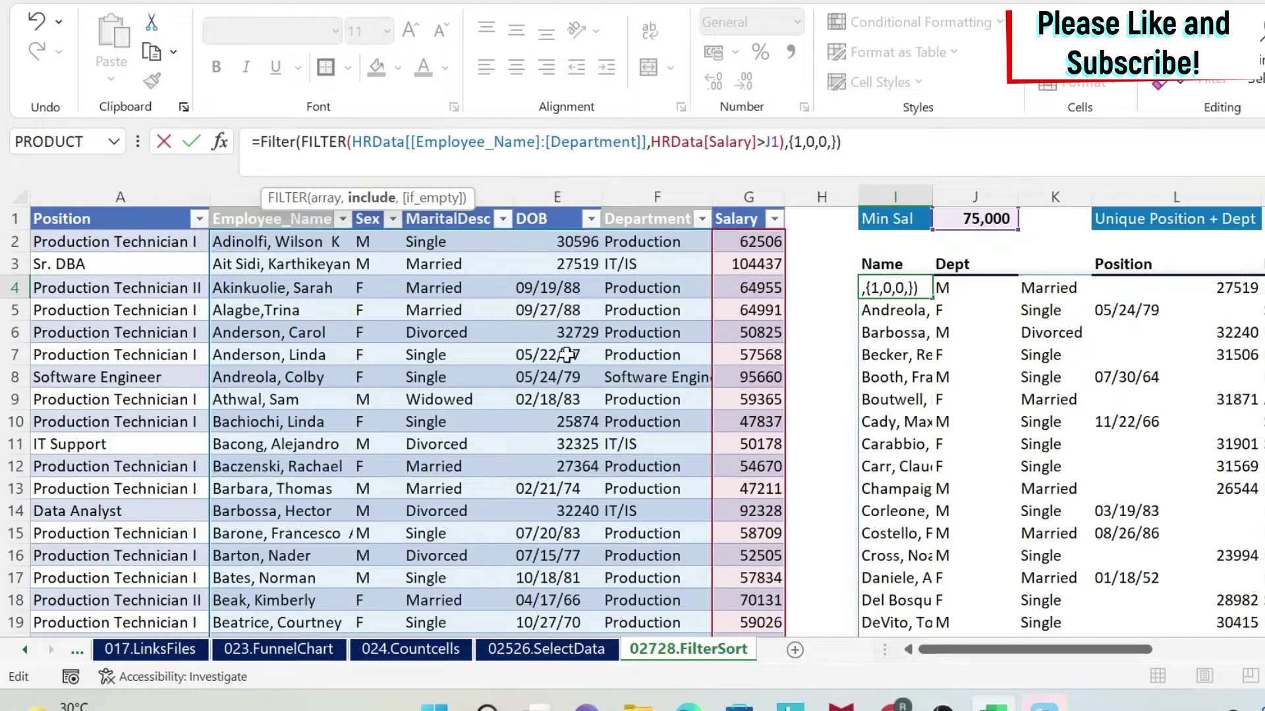
pyautogui.write('0,')
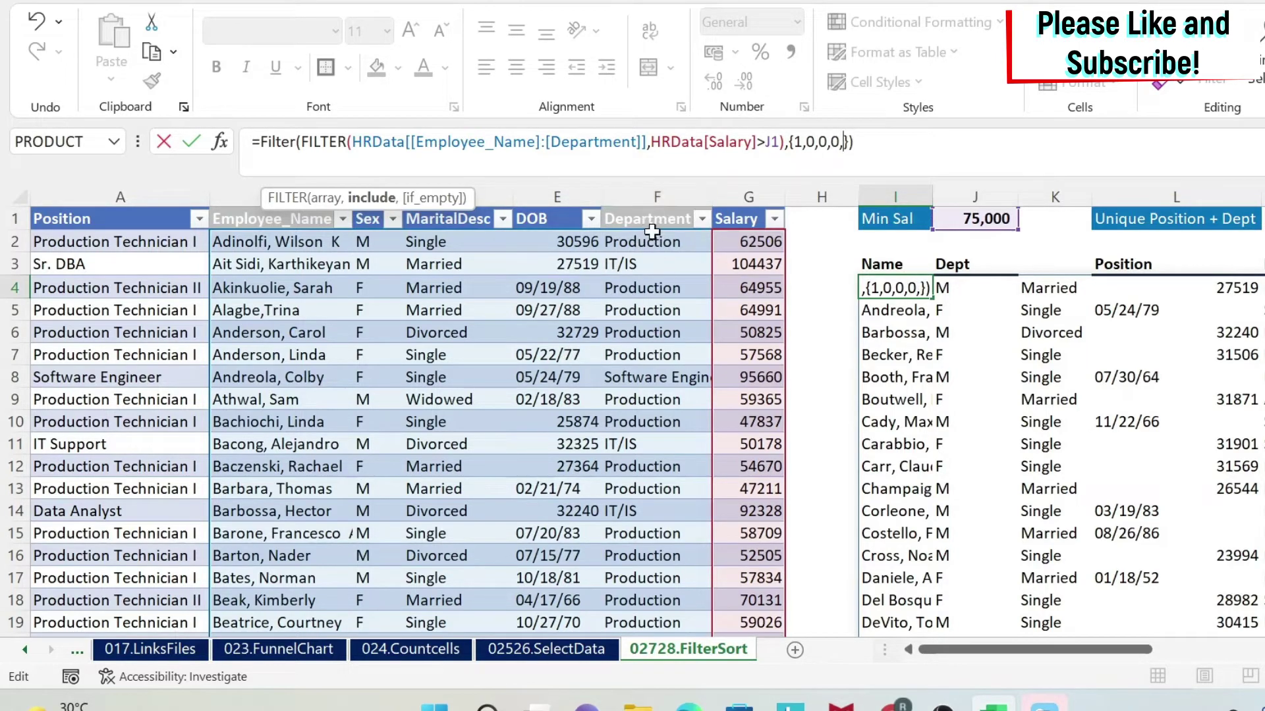
pyautogui.write('1')
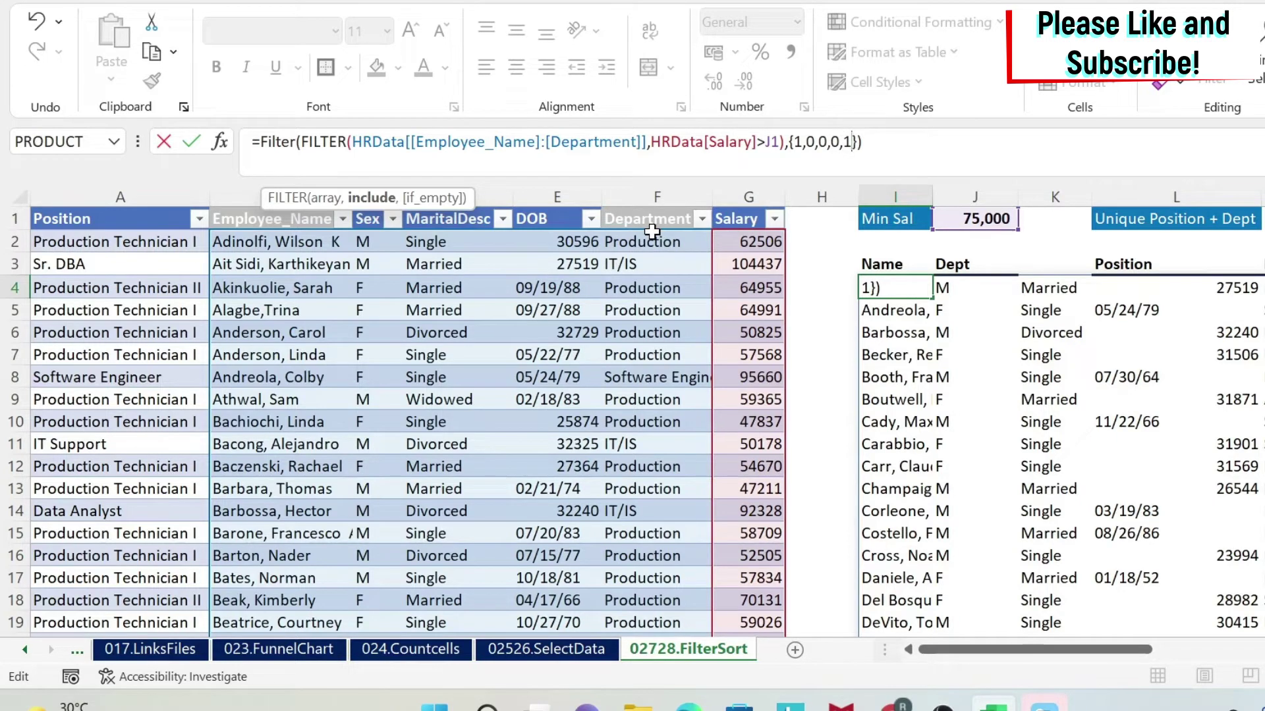
pyautogui.press('Return')
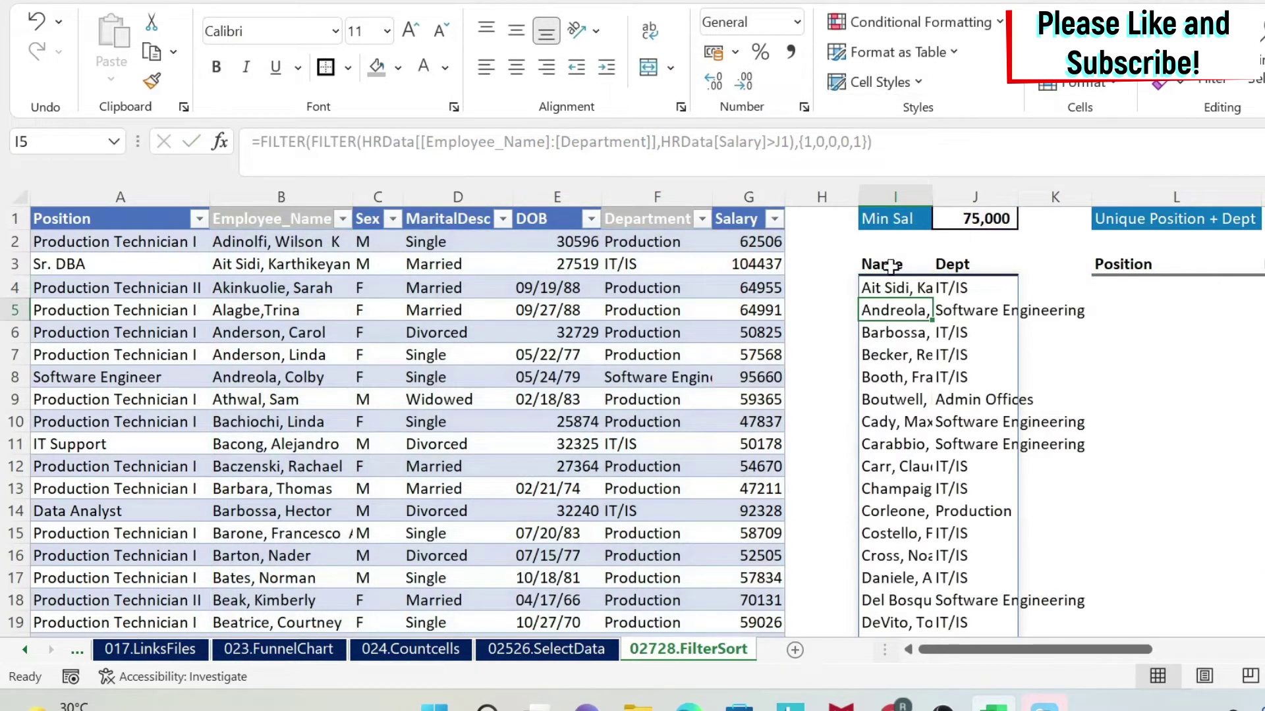
pyautogui.click(891, 287)
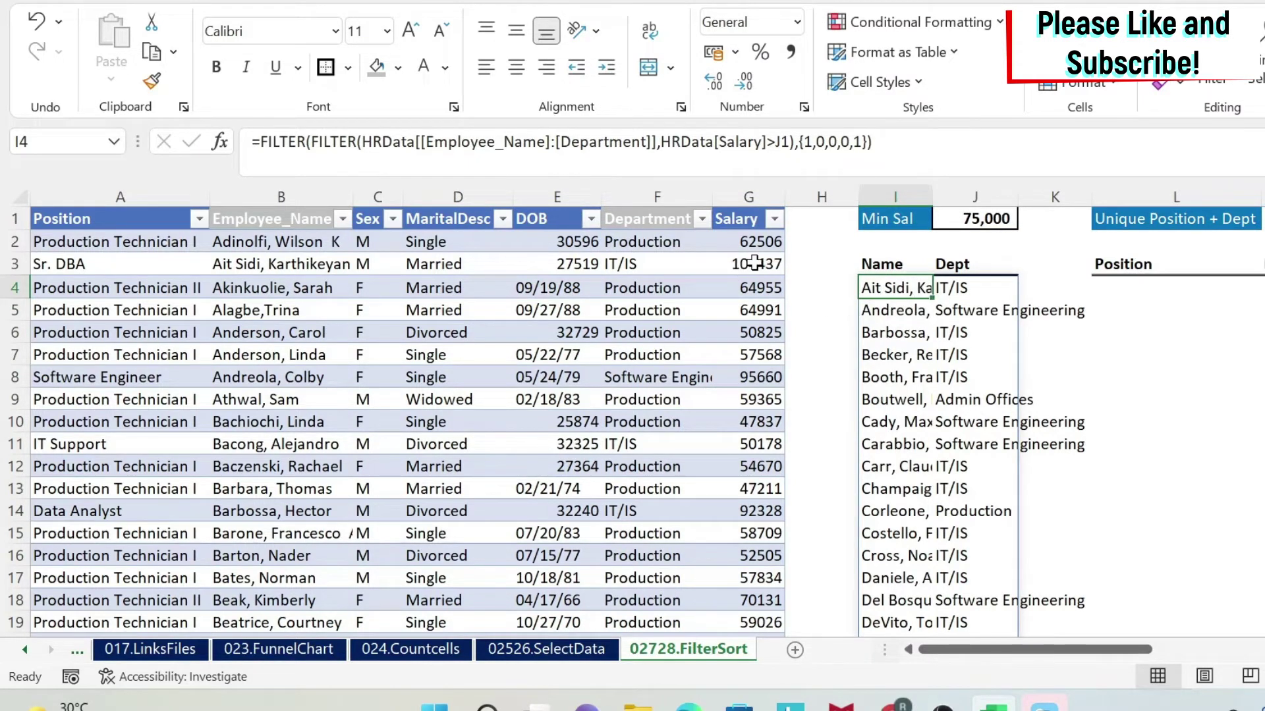
pyautogui.click(258, 266)
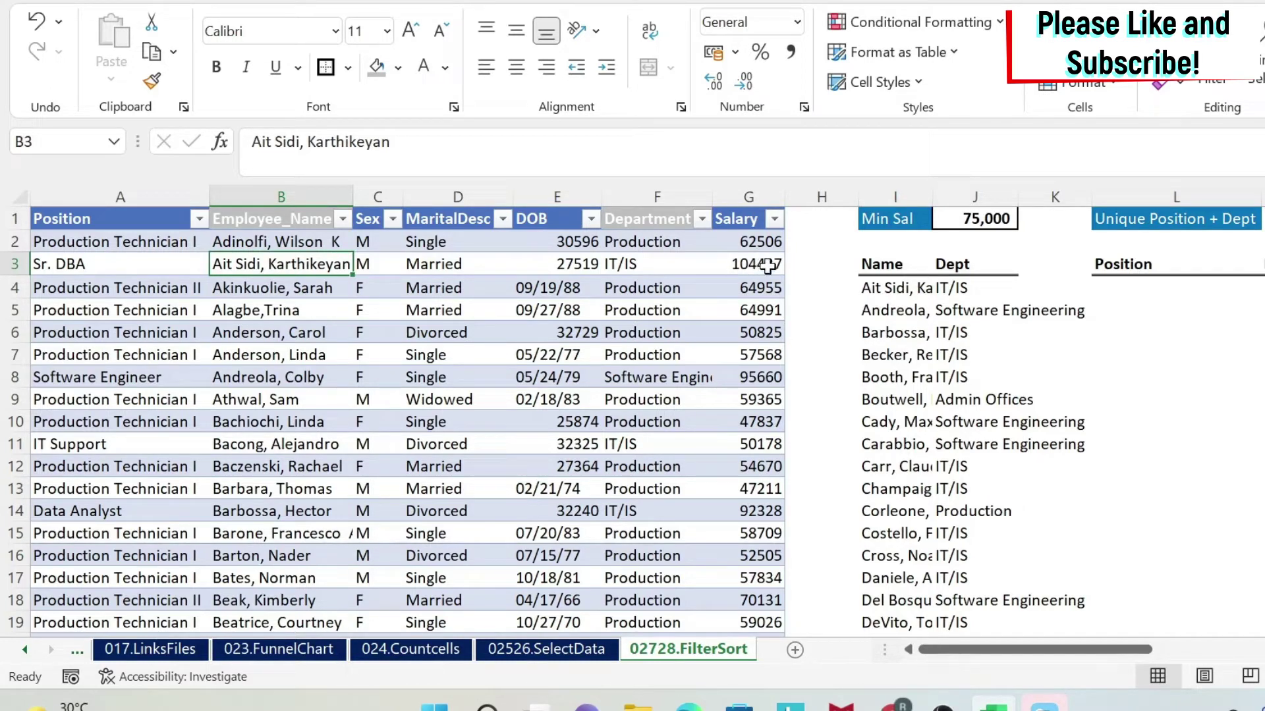
pyautogui.click(290, 242)
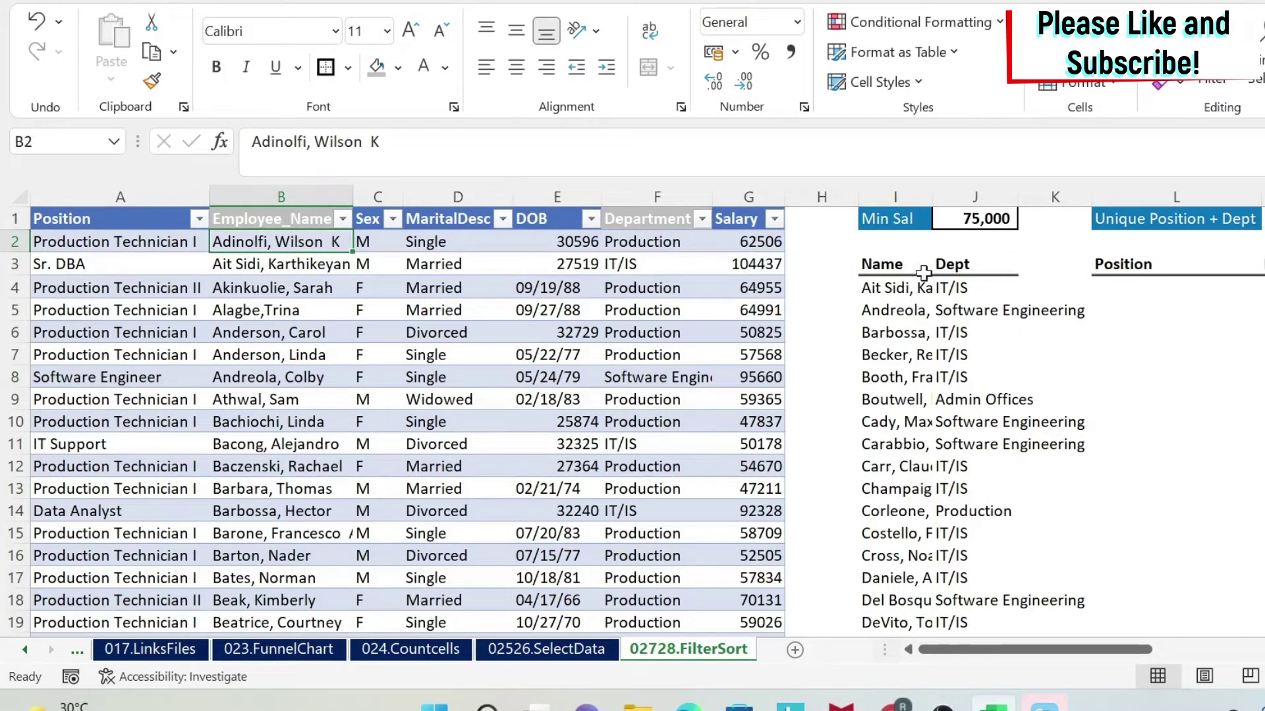
pyautogui.click(891, 350)
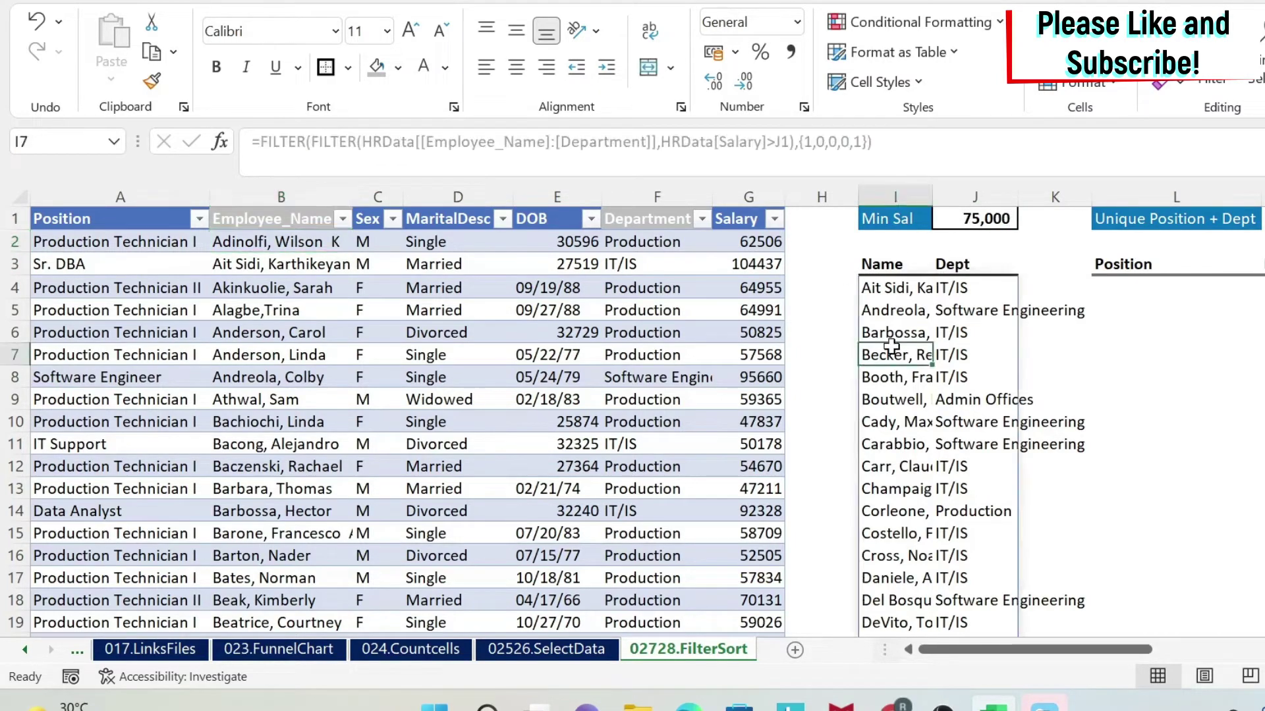
pyautogui.scroll(-9, 891, 346)
pyautogui.scroll(9, 891, 346)
pyautogui.click(1176, 288)
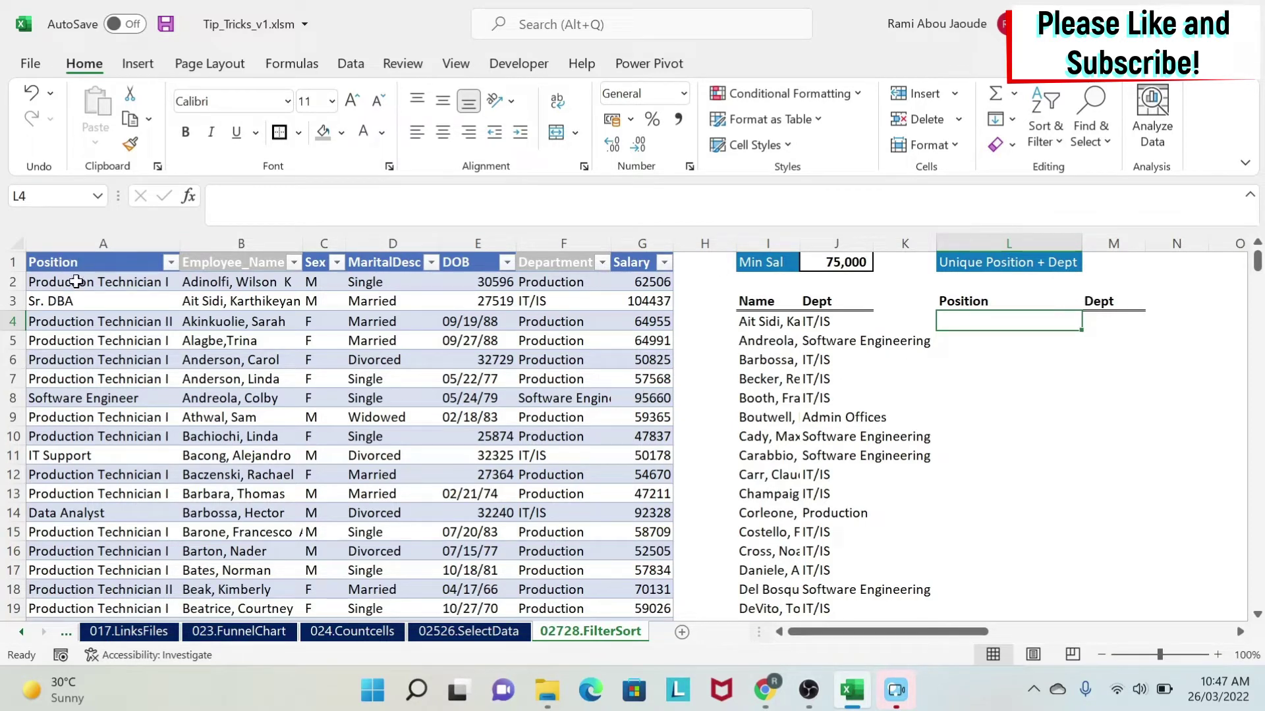
pyautogui.moveTo(69, 283); pyautogui.dragTo(71, 484)
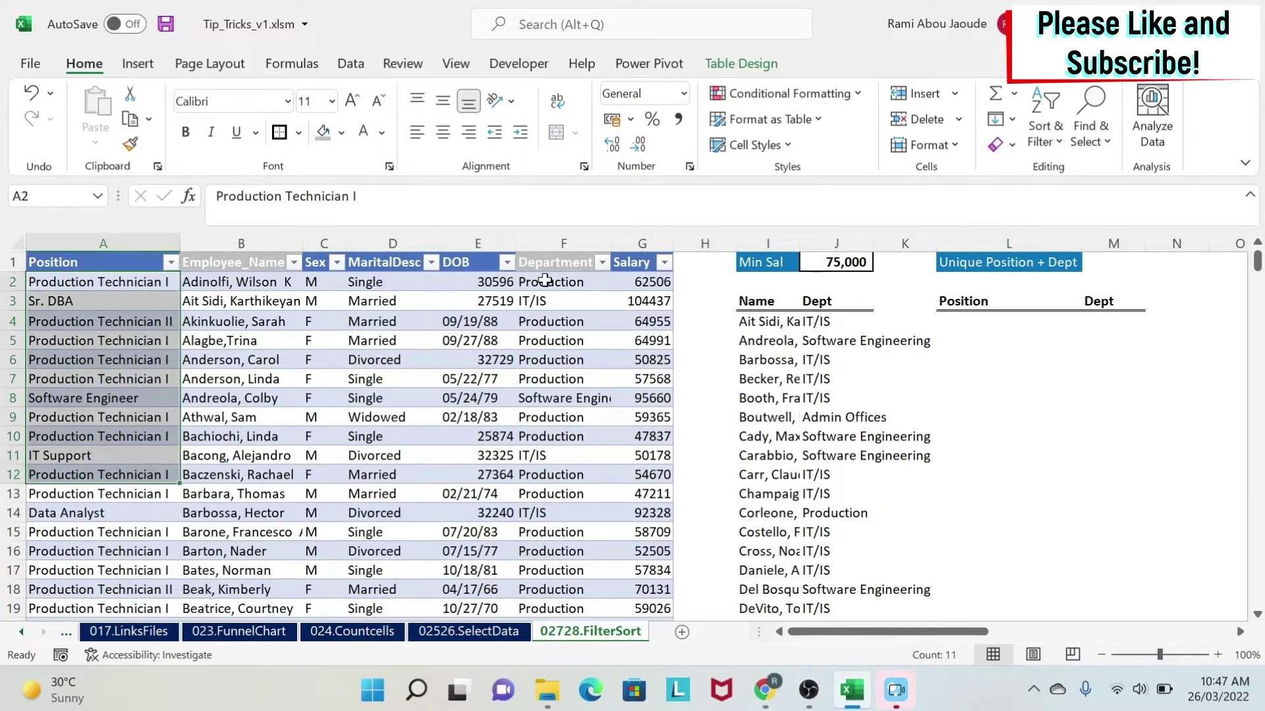
pyautogui.moveTo(547, 282); pyautogui.dragTo(545, 412)
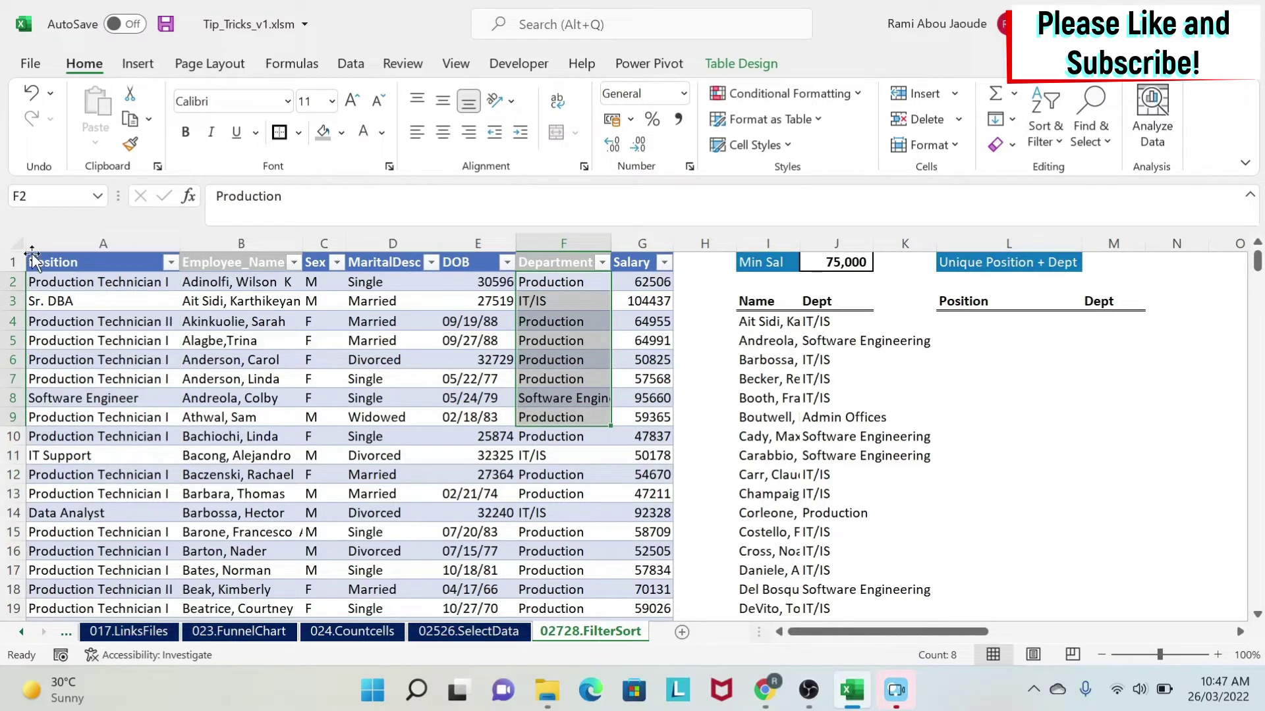
pyautogui.click(105, 241)
pyautogui.moveTo(171, 239); pyautogui.dragTo(536, 230)
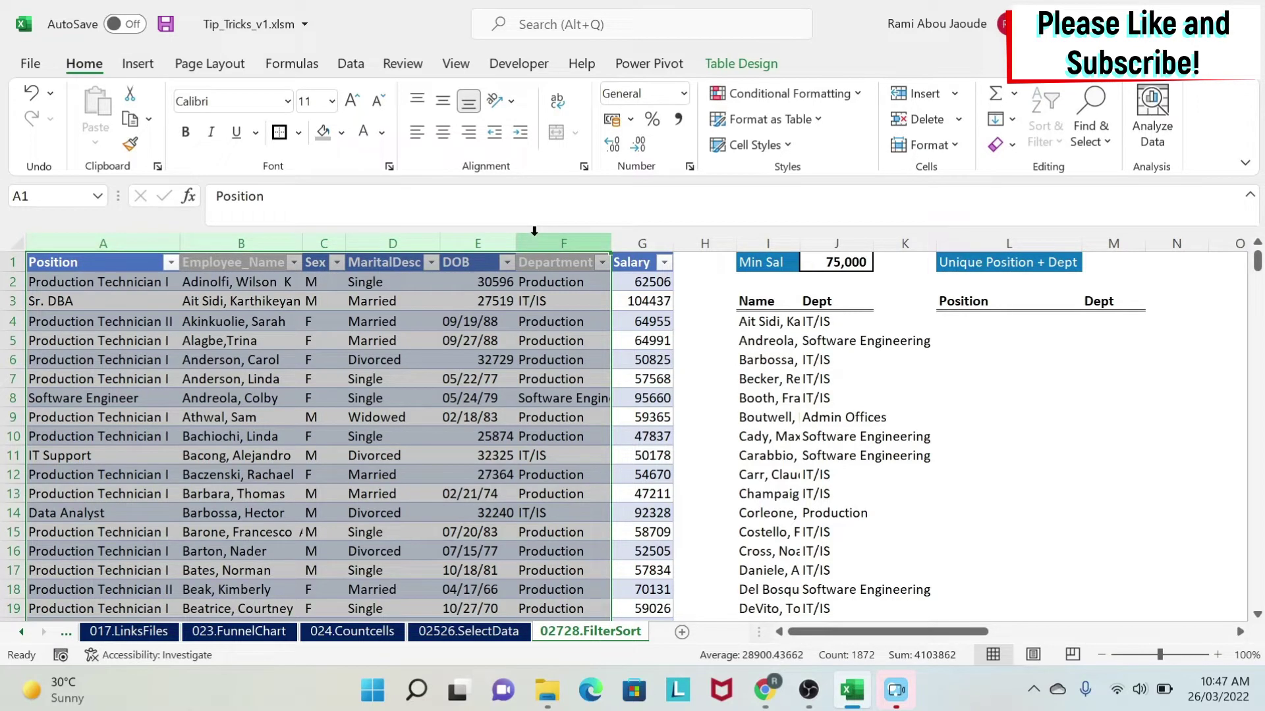
pyautogui.moveTo(75, 241); pyautogui.dragTo(538, 248)
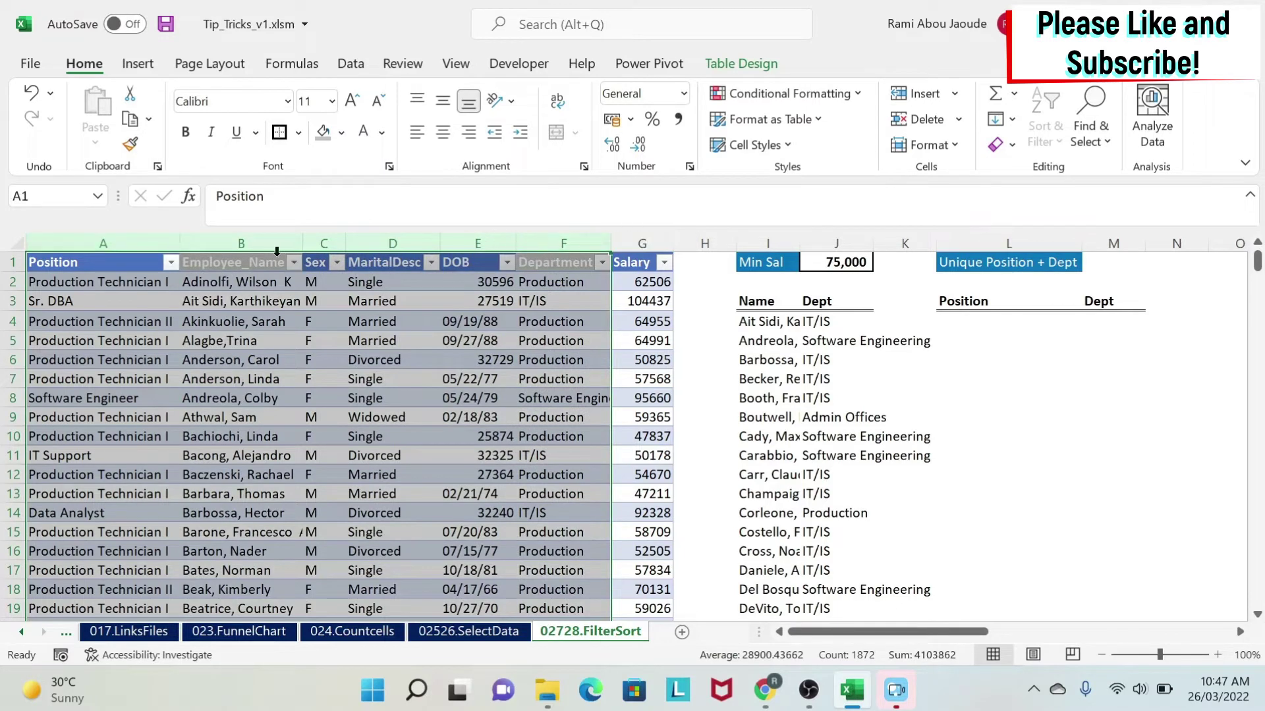
pyautogui.moveTo(240, 262); pyautogui.dragTo(475, 264)
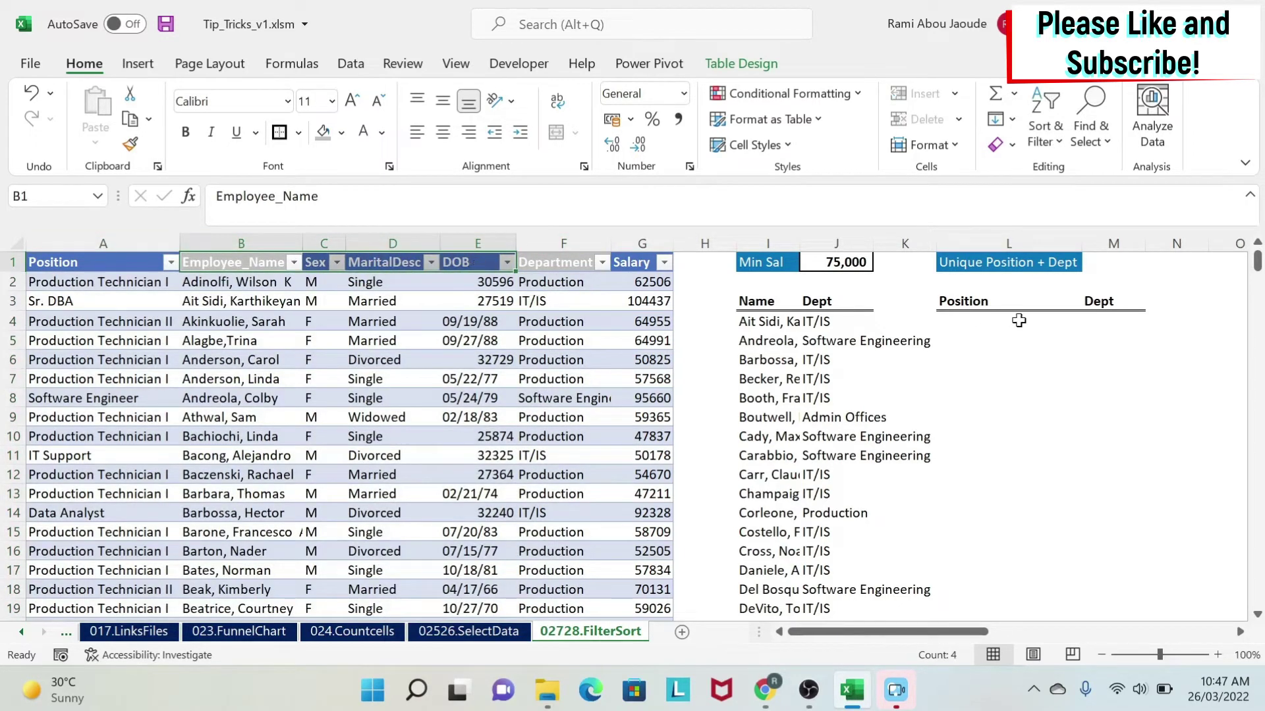
pyautogui.click(970, 321)
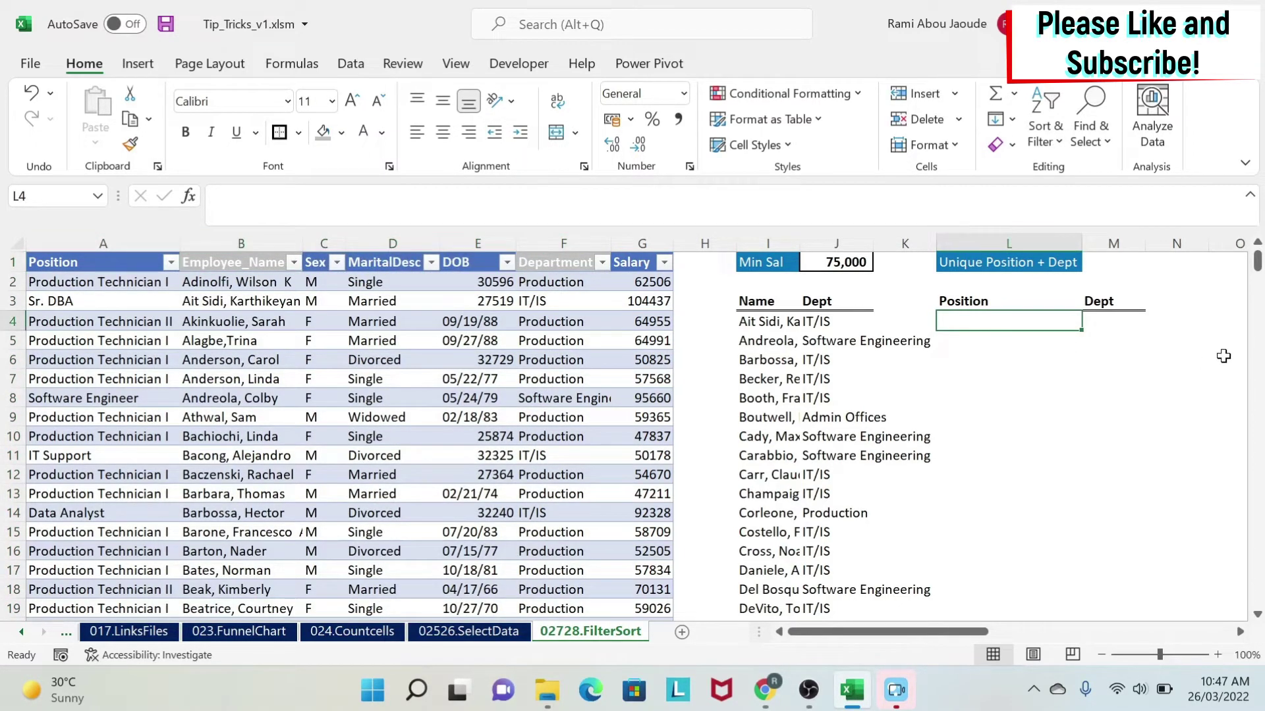
pyautogui.write('=filte')
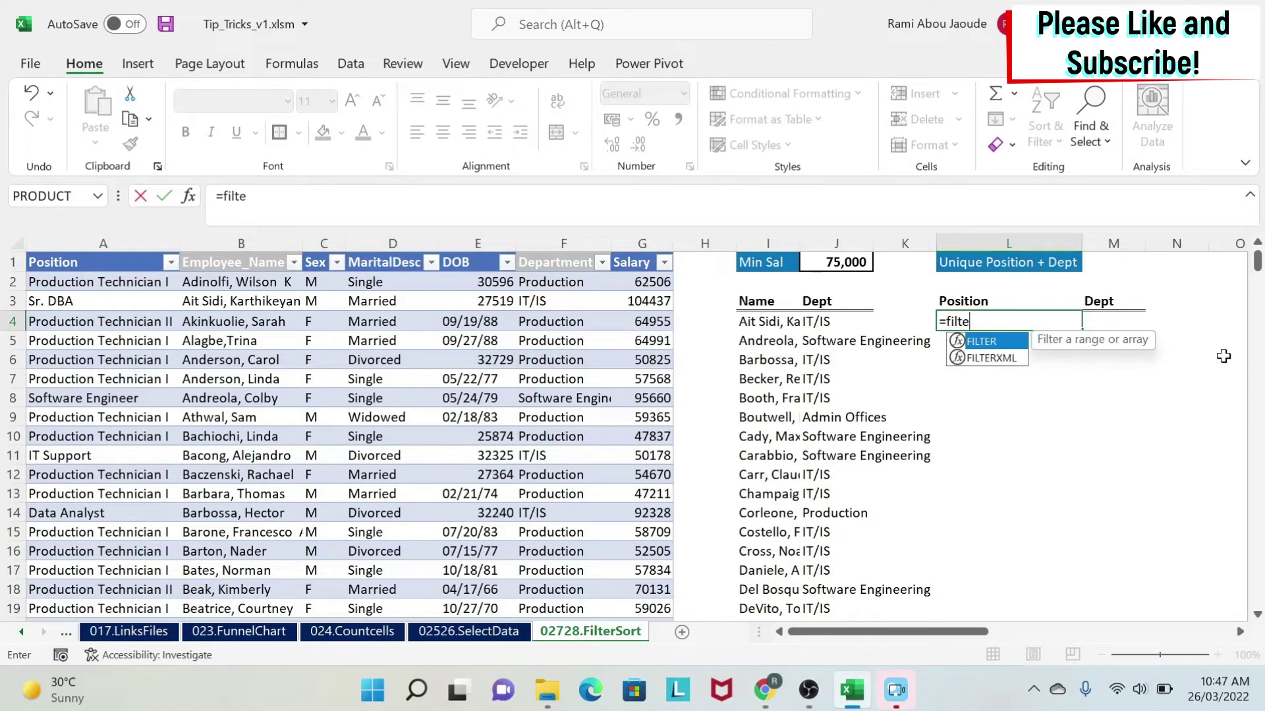
pyautogui.write('r(')
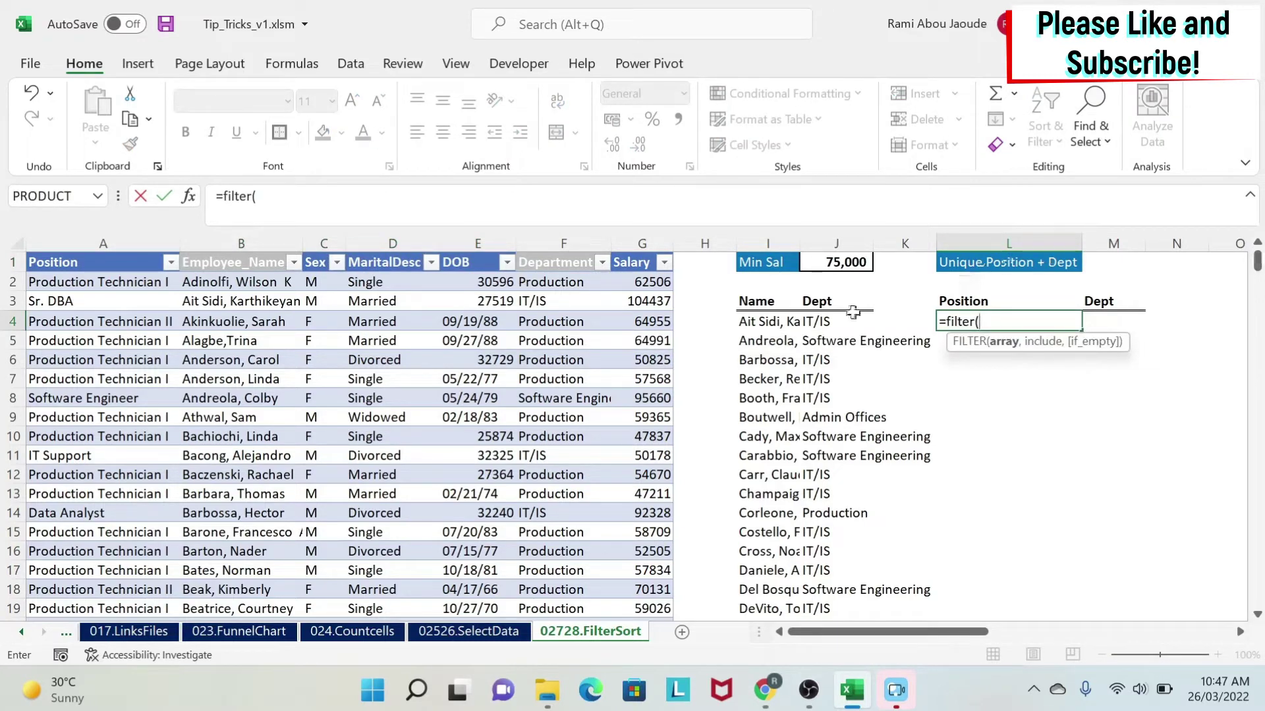
# Enter =FILTER(HRData[[Position]:[Department]],{1,0,0,0,0,1}) in L4 to spill positions and departments
pyautogui.click(100, 281)
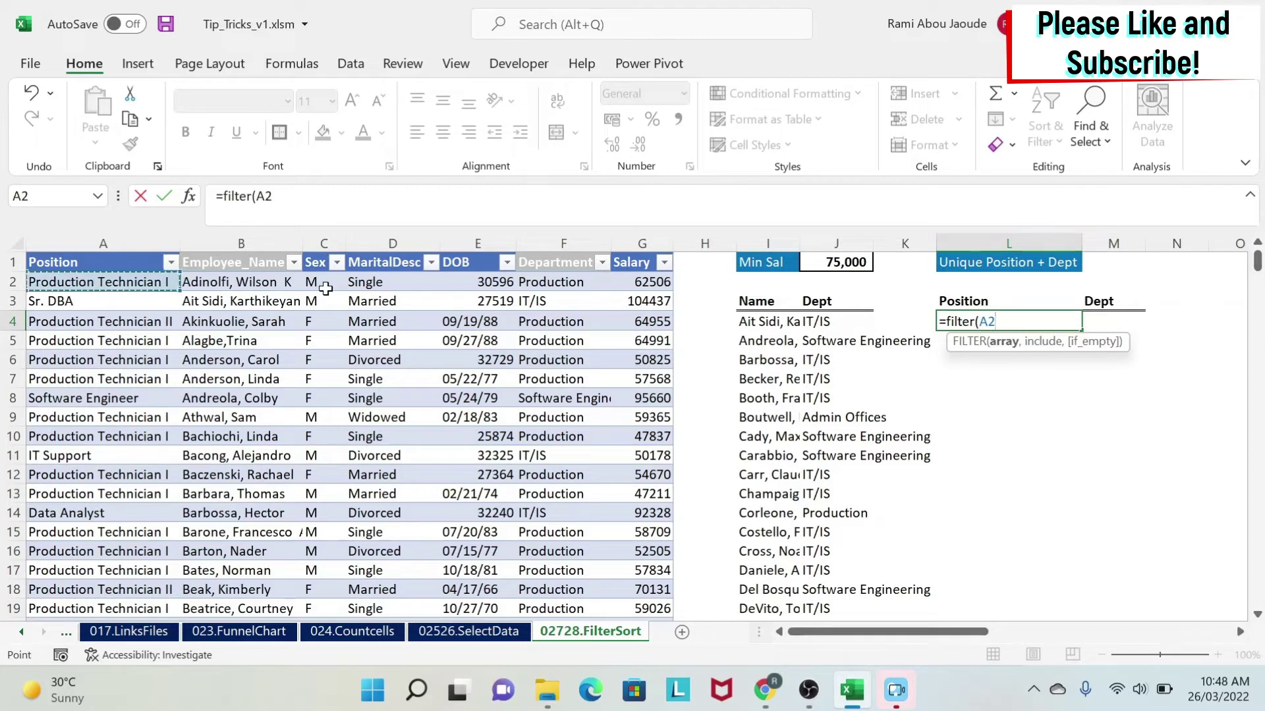
pyautogui.hotkey('shift', 'Right')
pyautogui.hotkey('shift', 'Right')
pyautogui.hotkey('shift', 'Right')
pyautogui.hotkey('shift', 'Right')
pyautogui.hotkey('shift', 'Right')
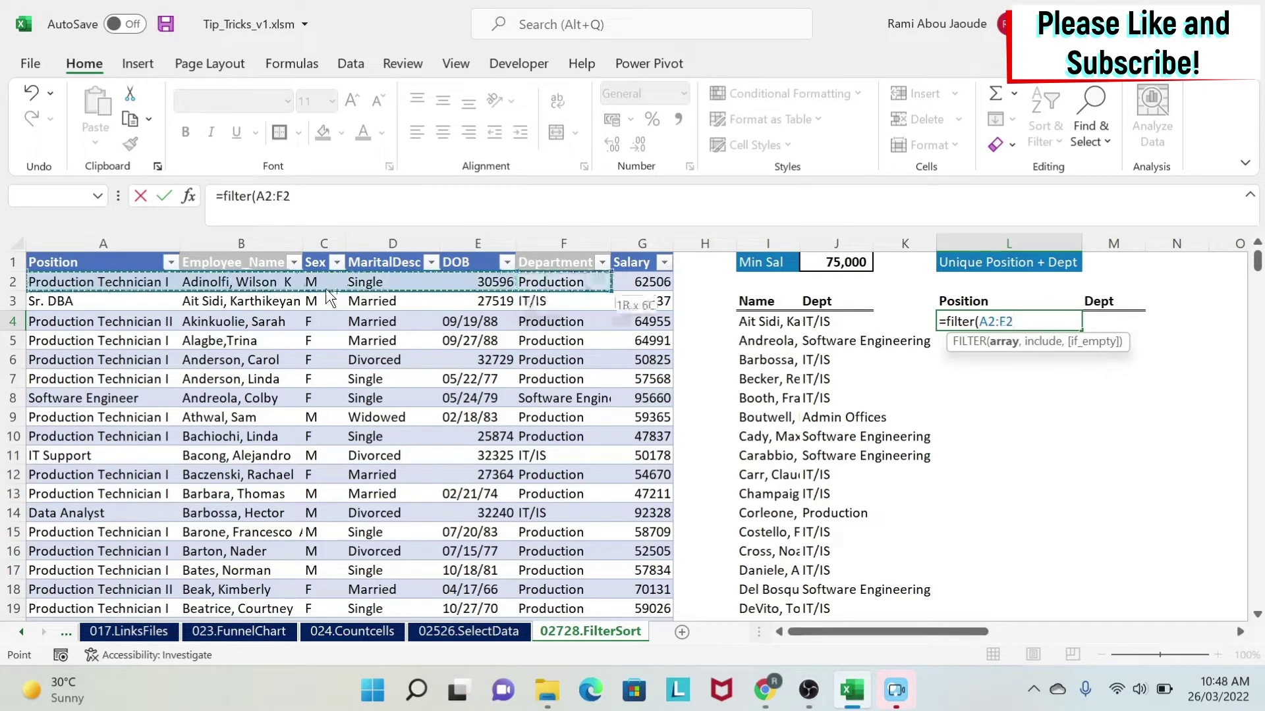
pyautogui.hotkey('ctrl', 'shift', 'Down')
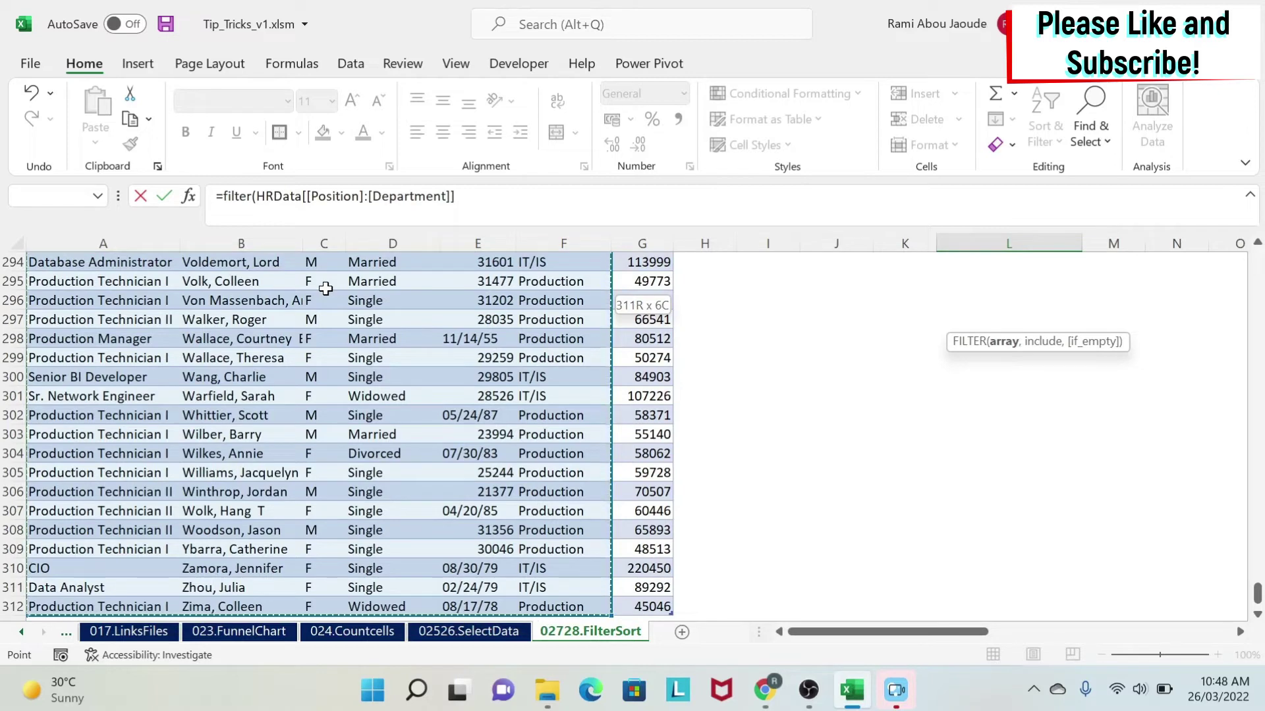
pyautogui.write(',')
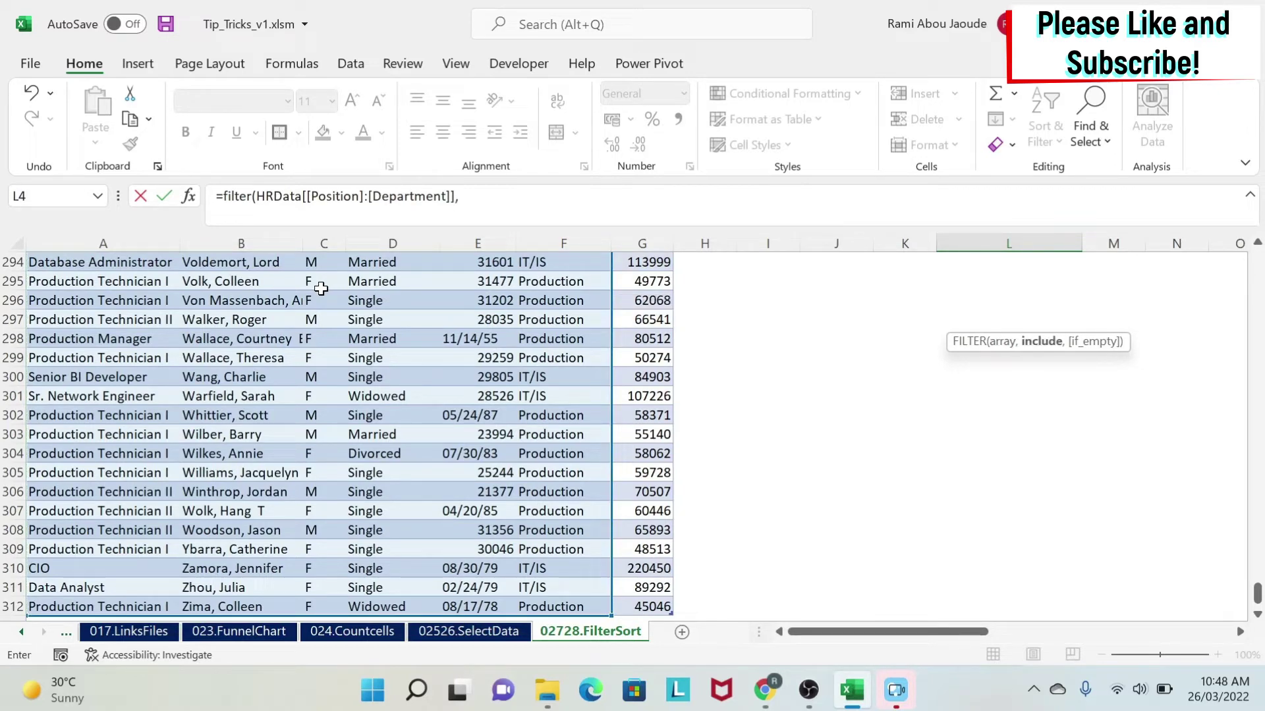
pyautogui.moveTo(1257, 593); pyautogui.dragTo(1259, 253)
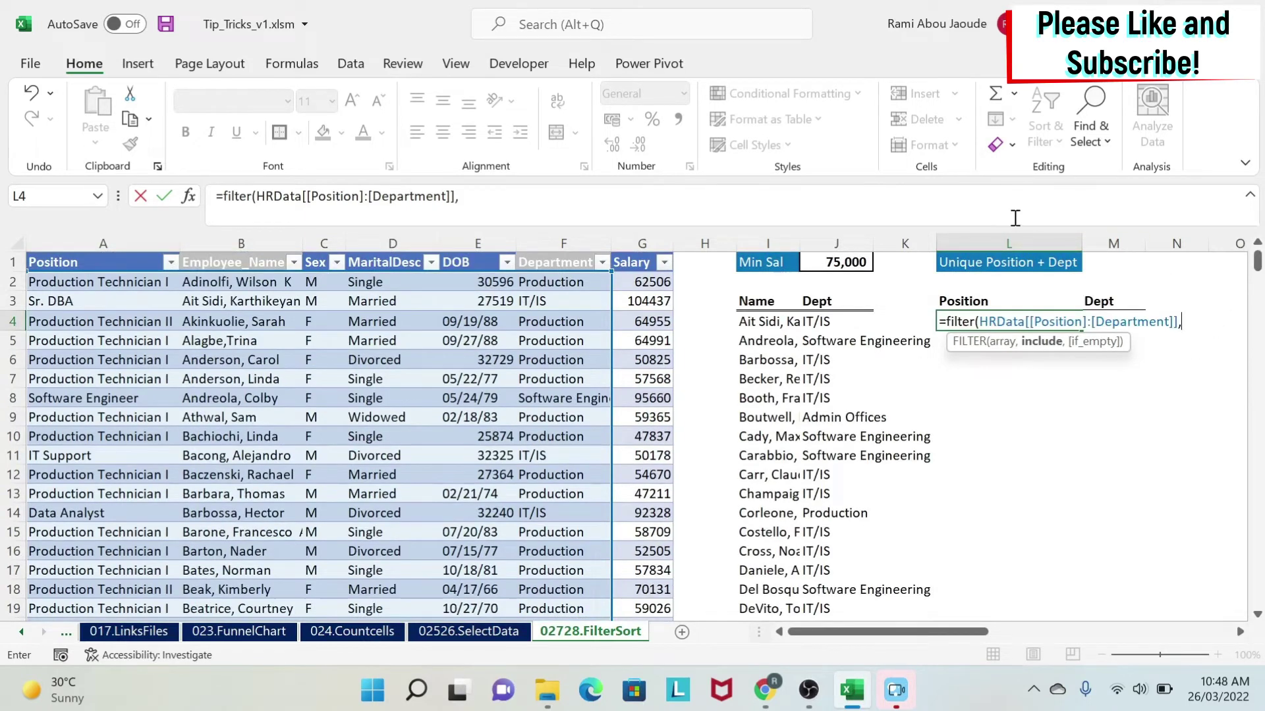
pyautogui.click(610, 202)
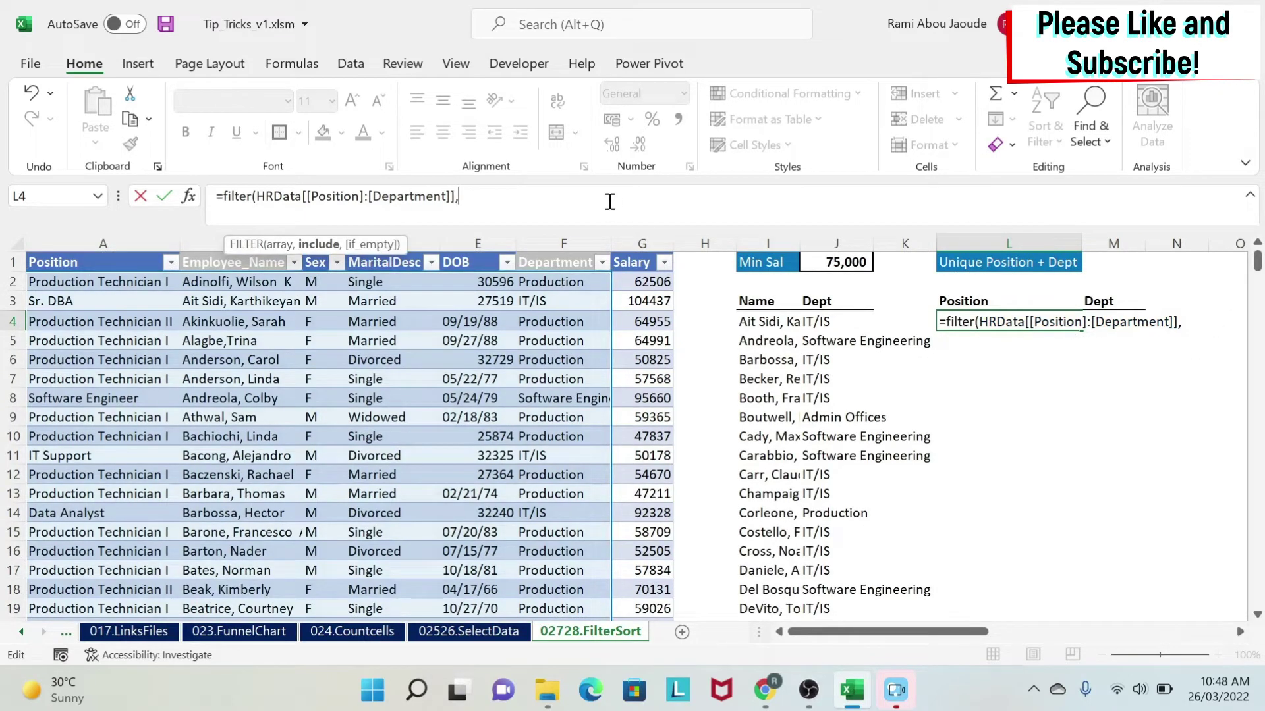
pyautogui.write('{}')
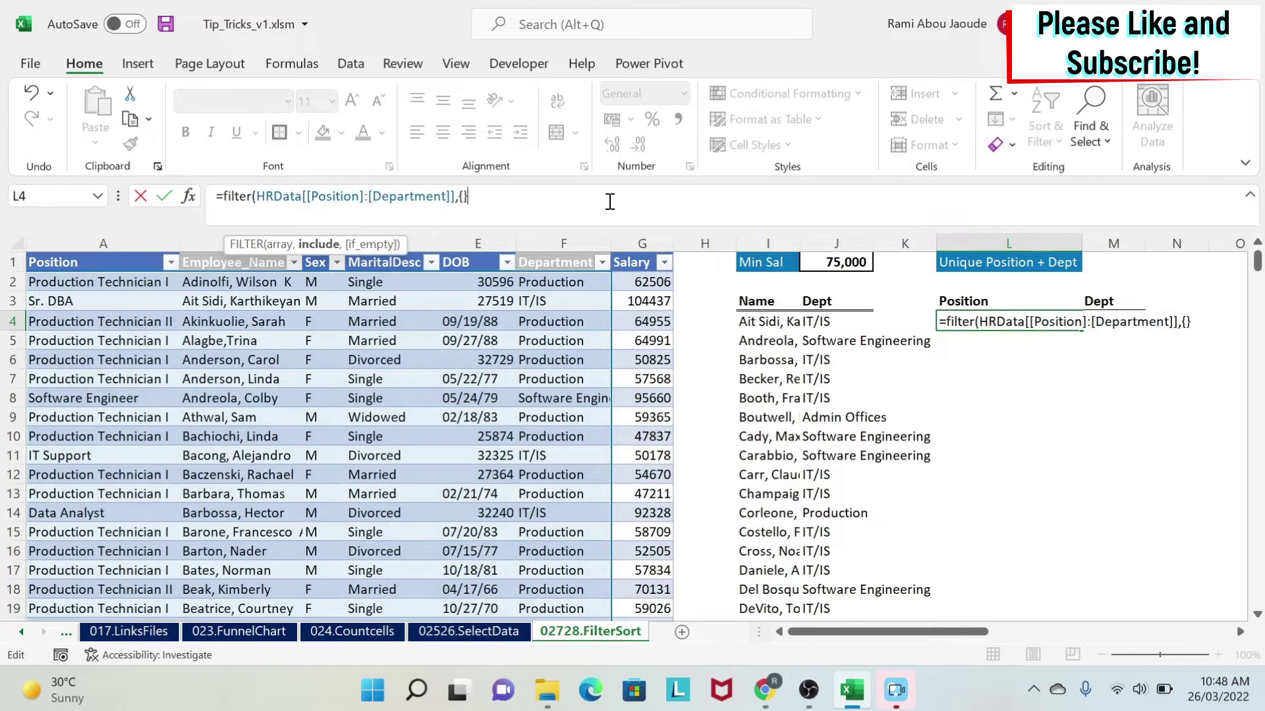
pyautogui.write(')')
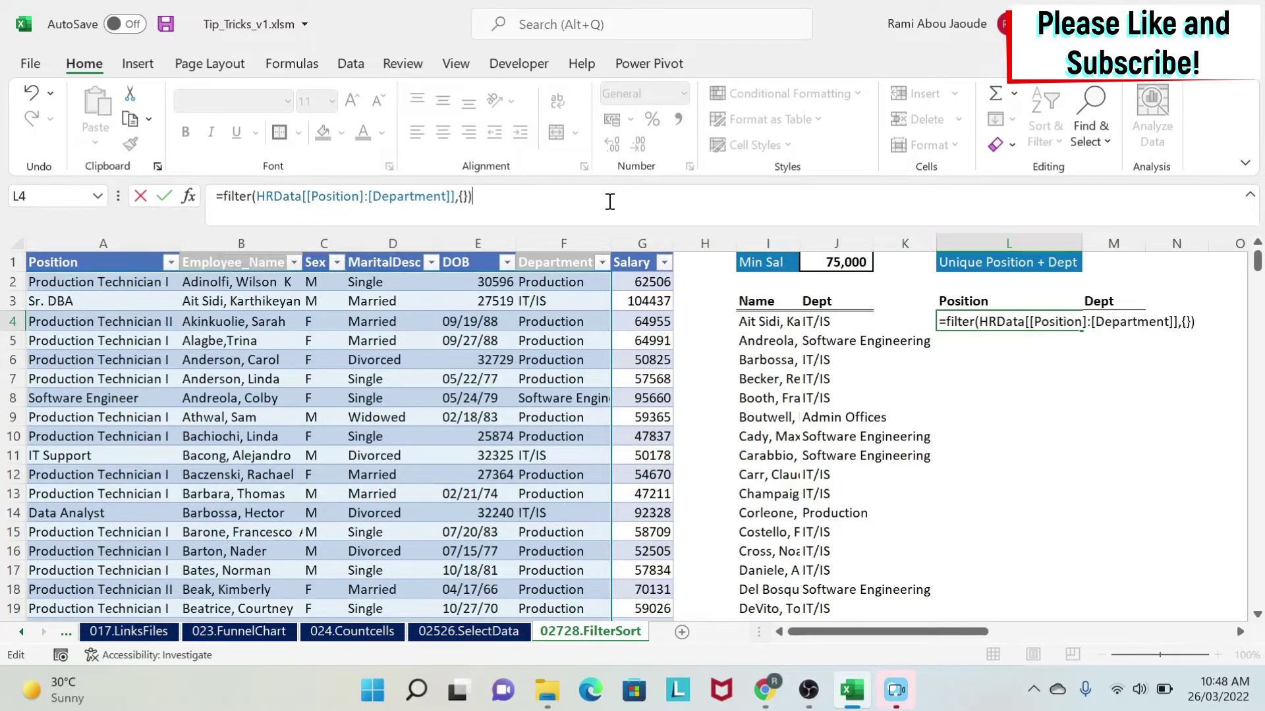
pyautogui.press('Left')
pyautogui.press('Left')
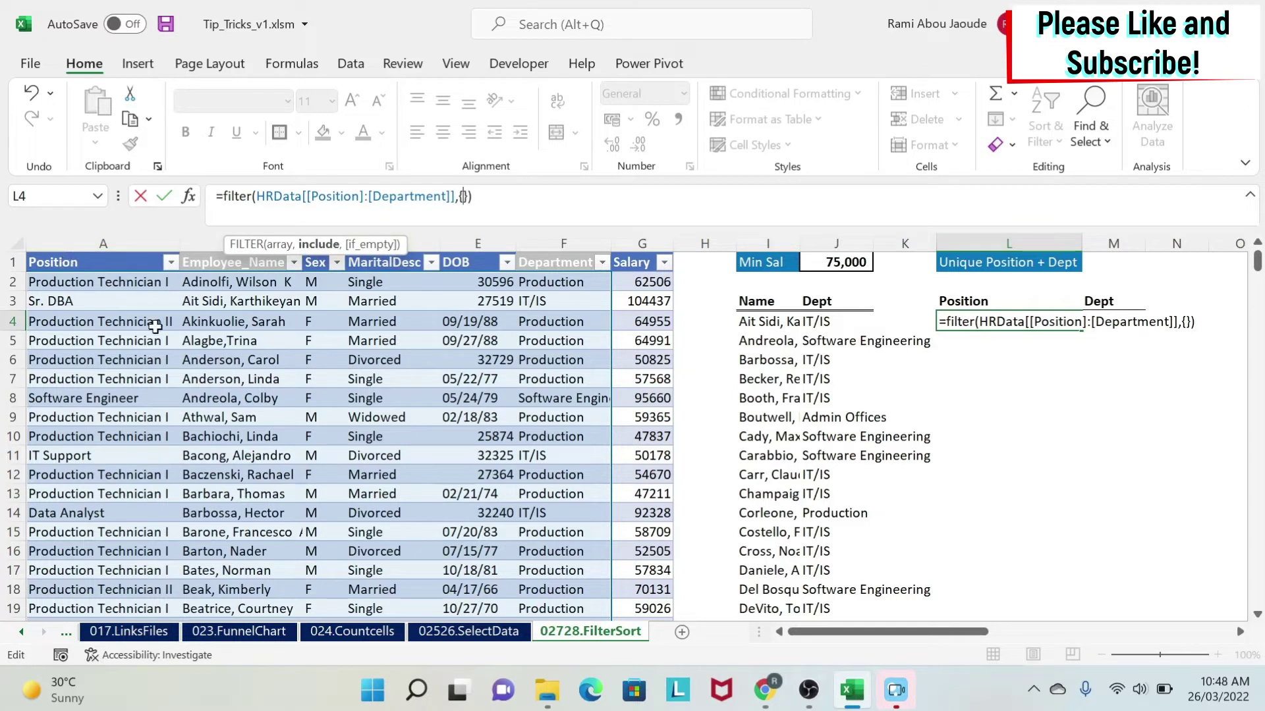
pyautogui.write('1,0')
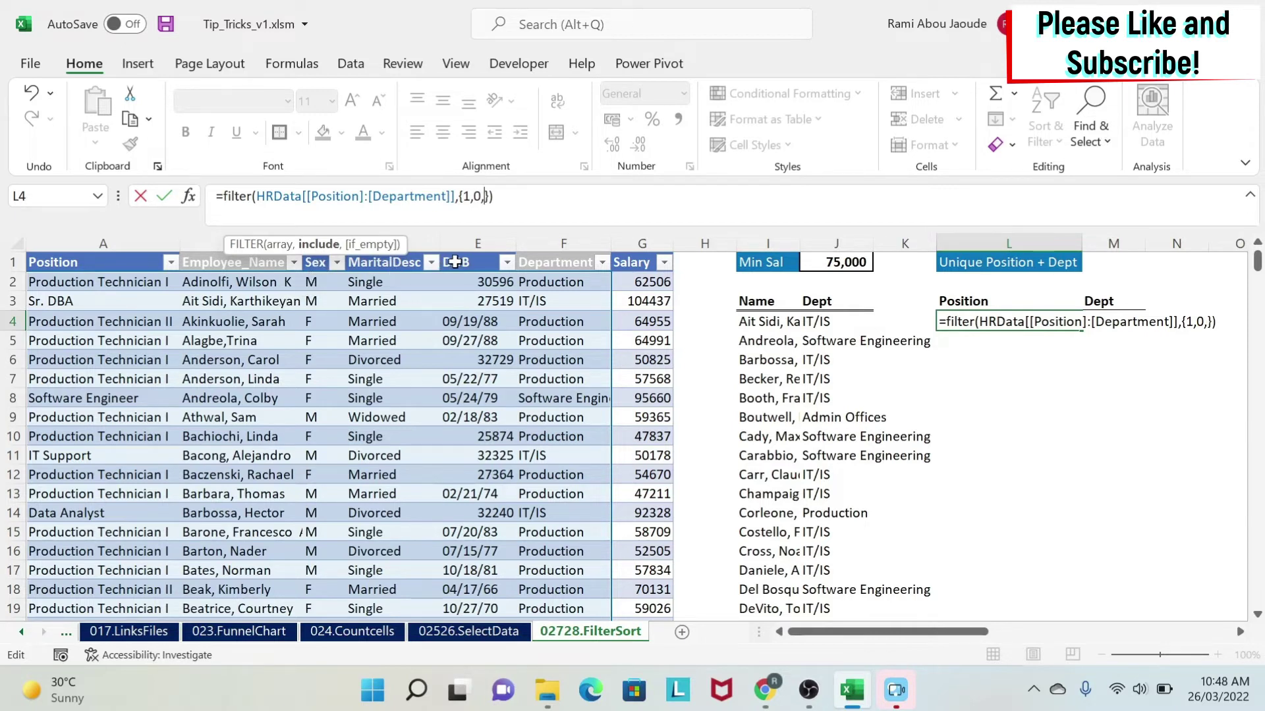
pyautogui.write(',0,0,0')
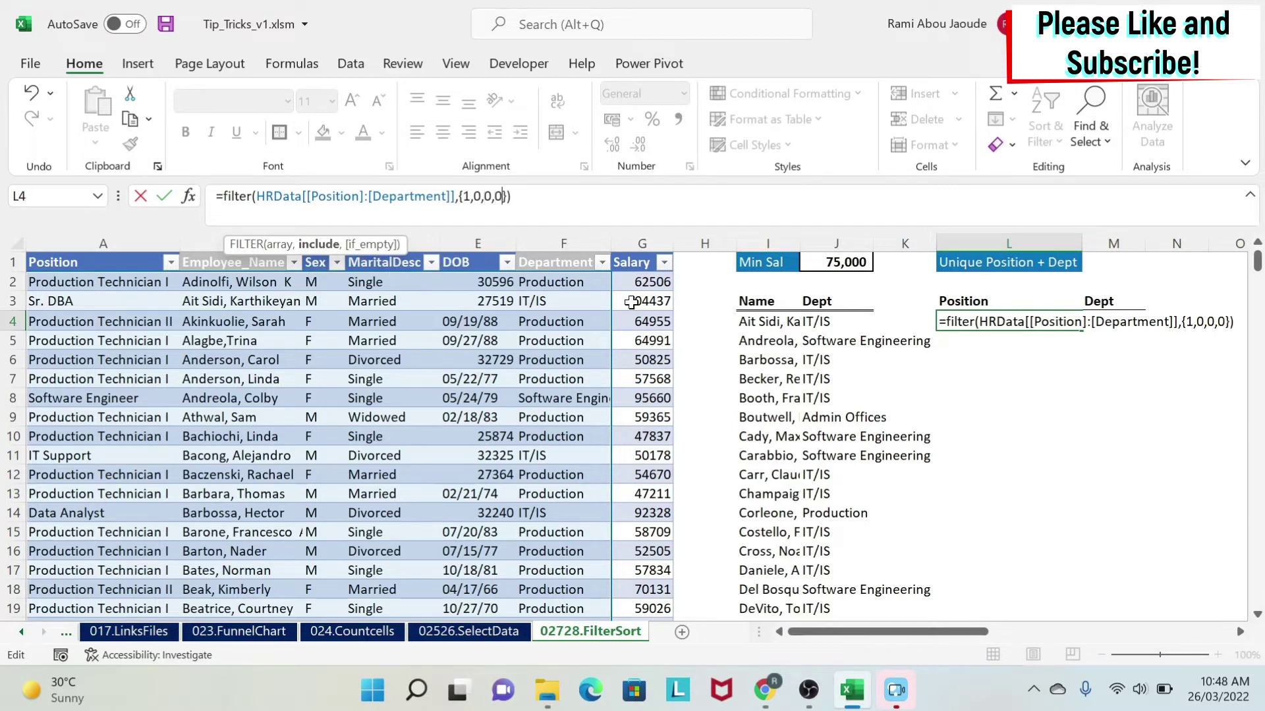
pyautogui.write(',')
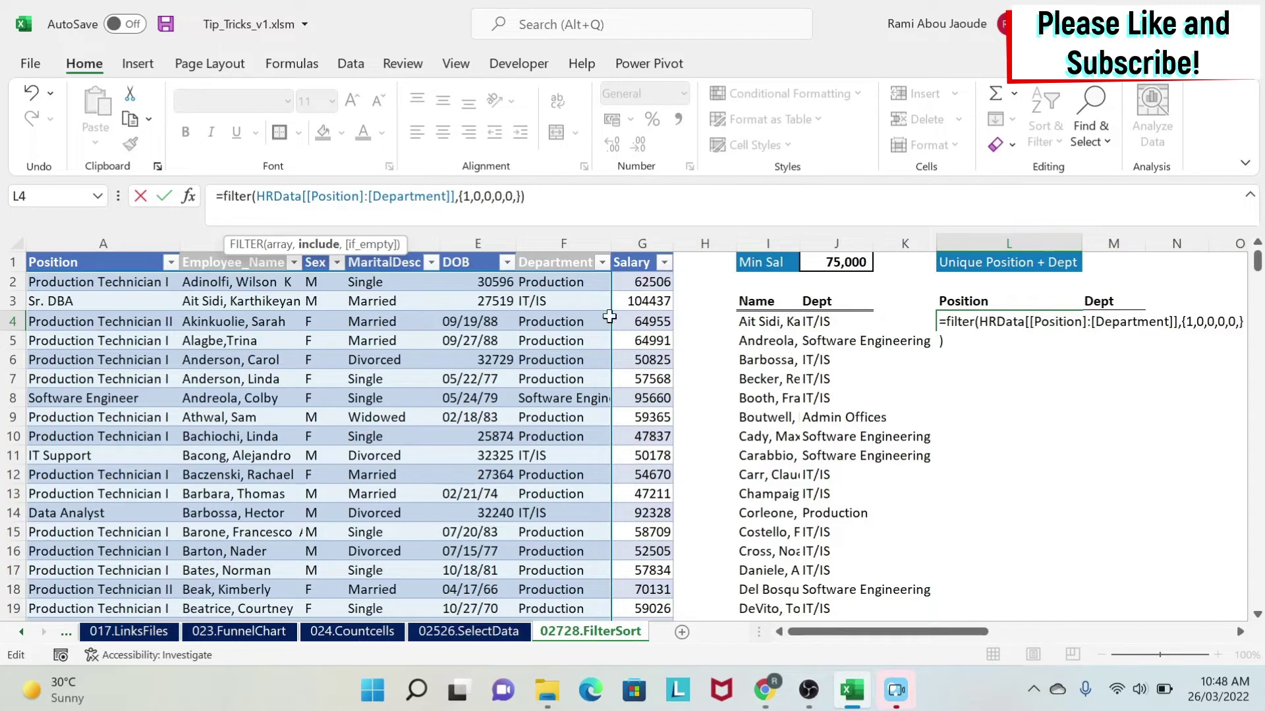
pyautogui.write('1')
pyautogui.press('Return')
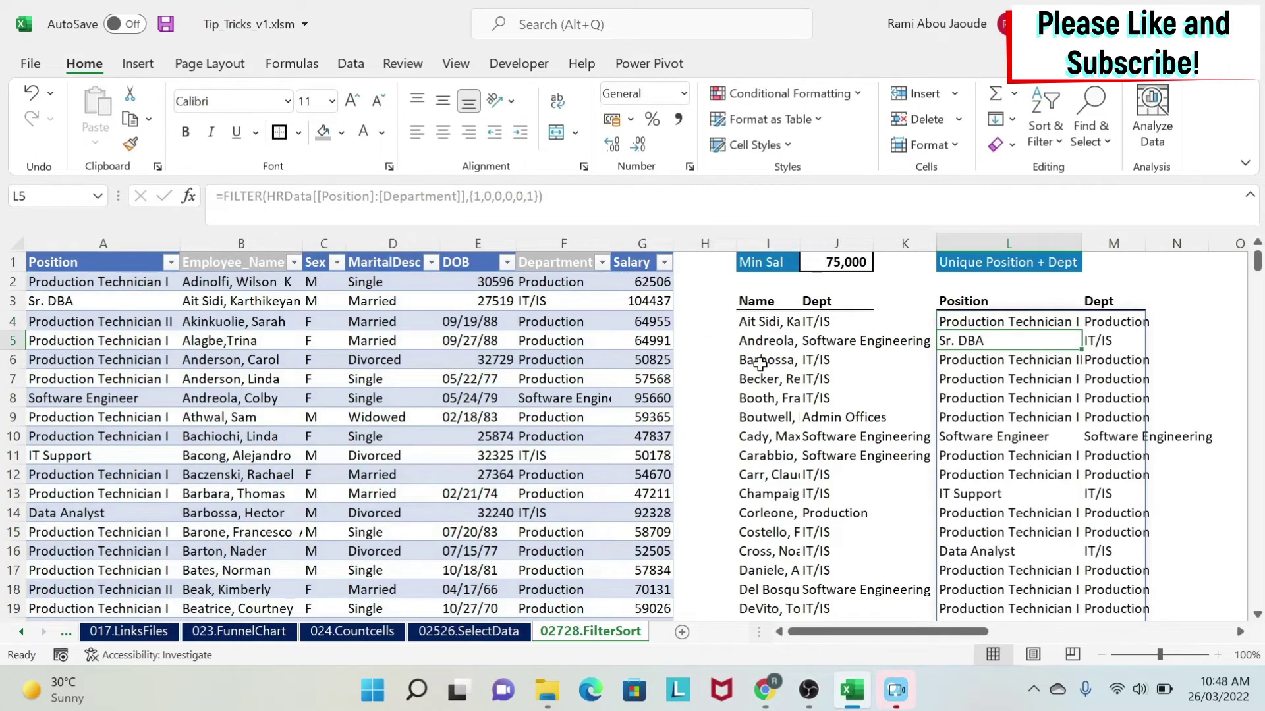
# Wrap the L4 formula in UNIQUE( ) so each position–department pair appears once
pyautogui.press('Up')
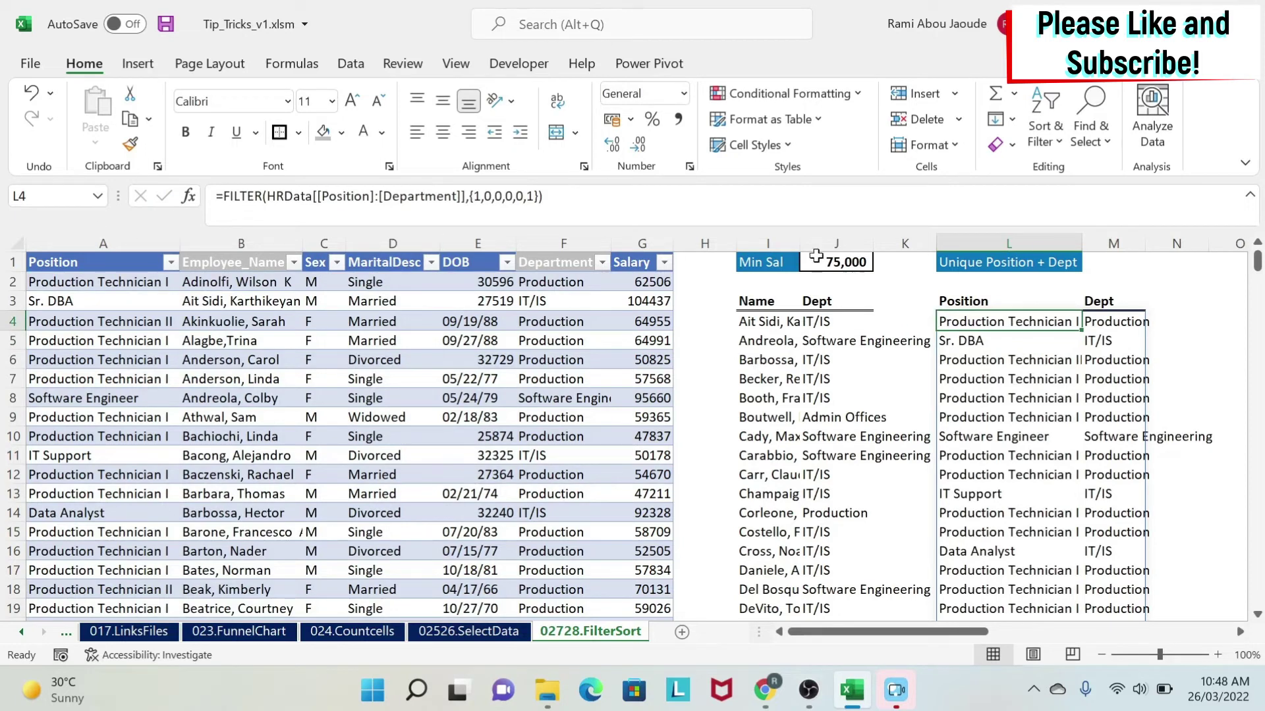
pyautogui.click(222, 198)
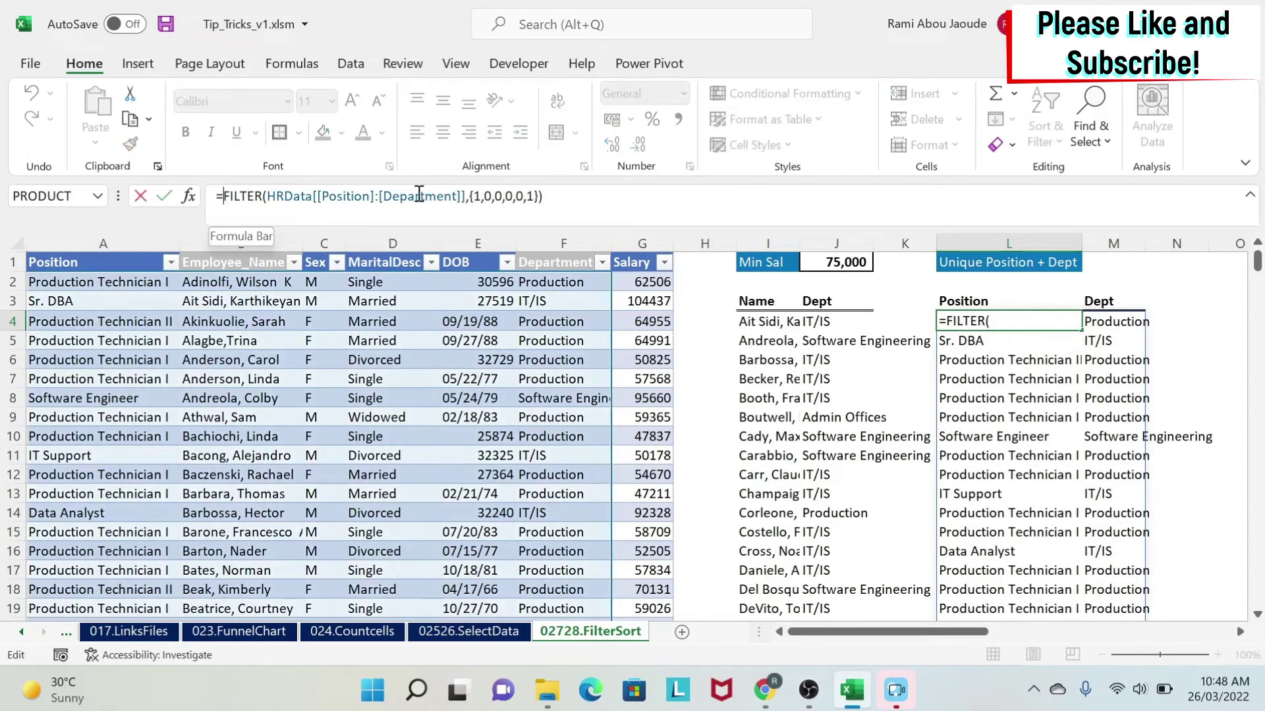
pyautogui.write('unique(')
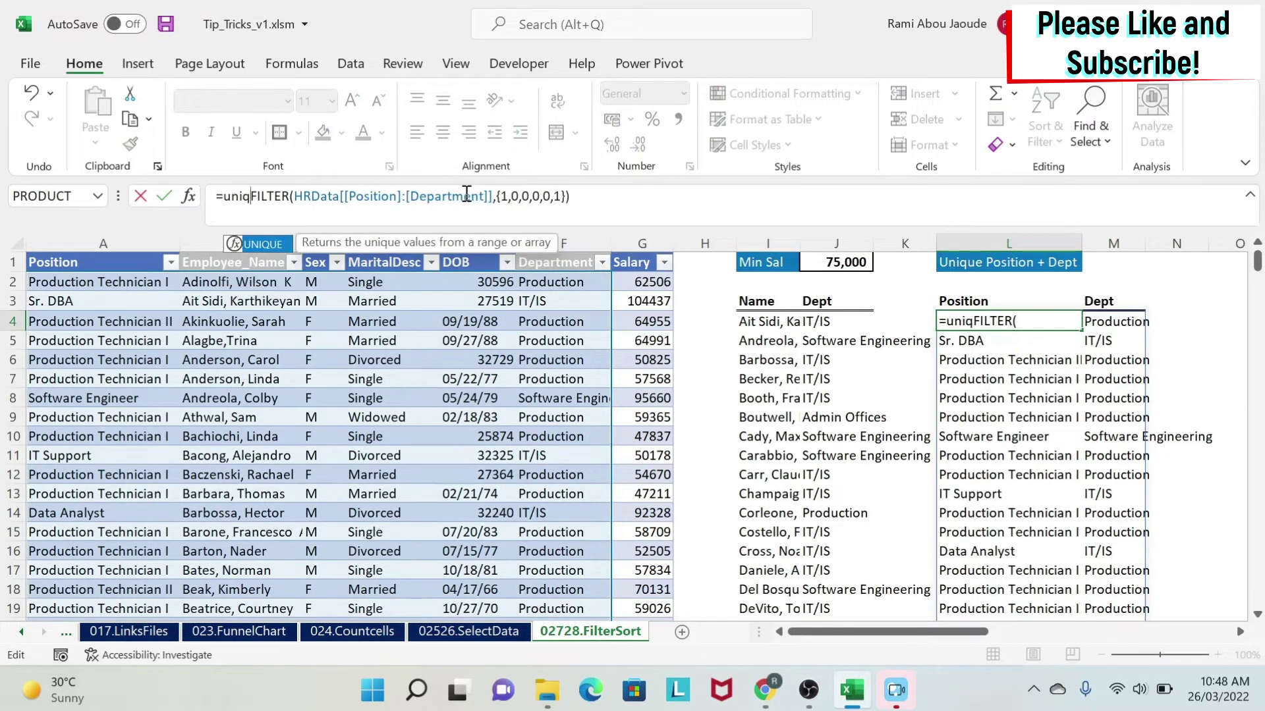
pyautogui.click(641, 197)
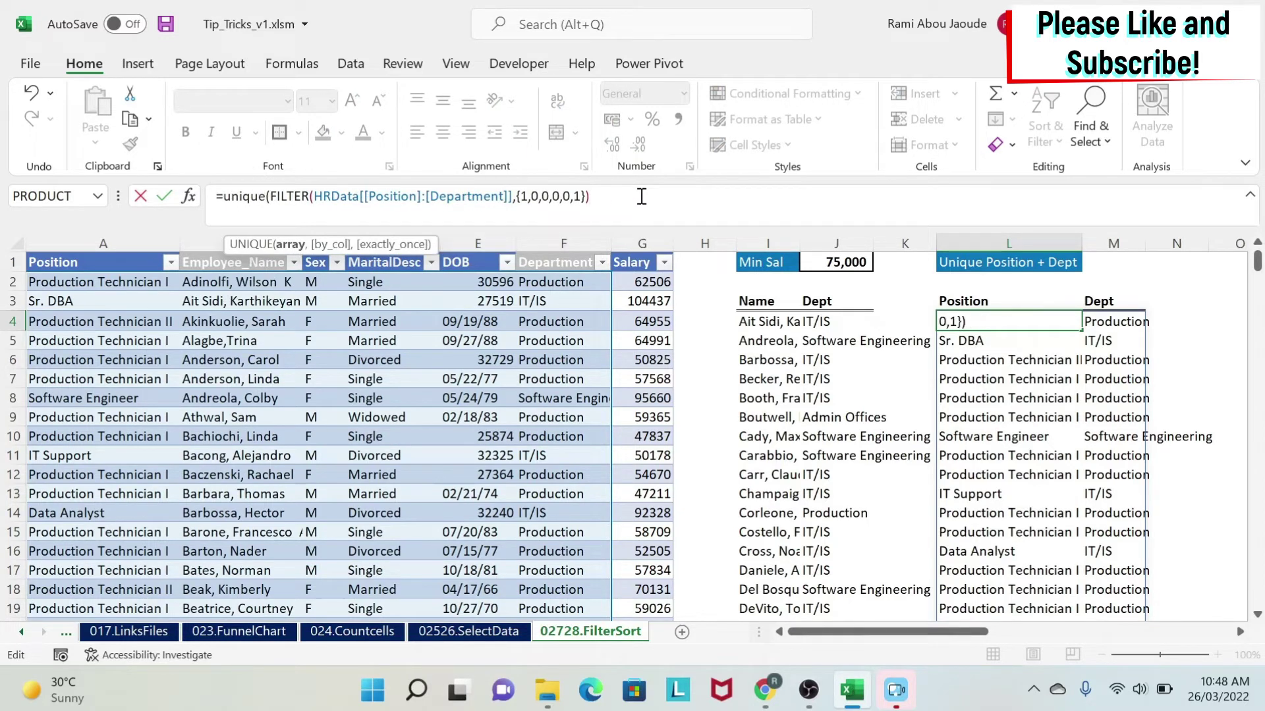
pyautogui.write(')')
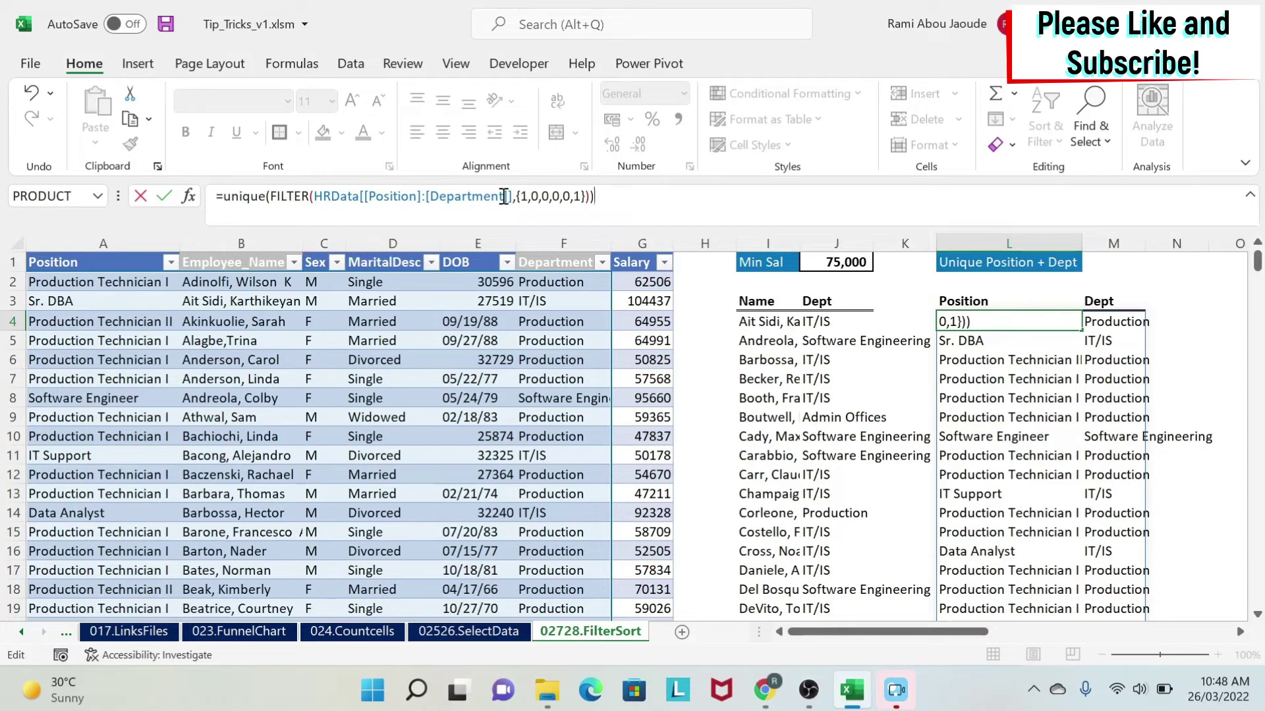
pyautogui.press('Return')
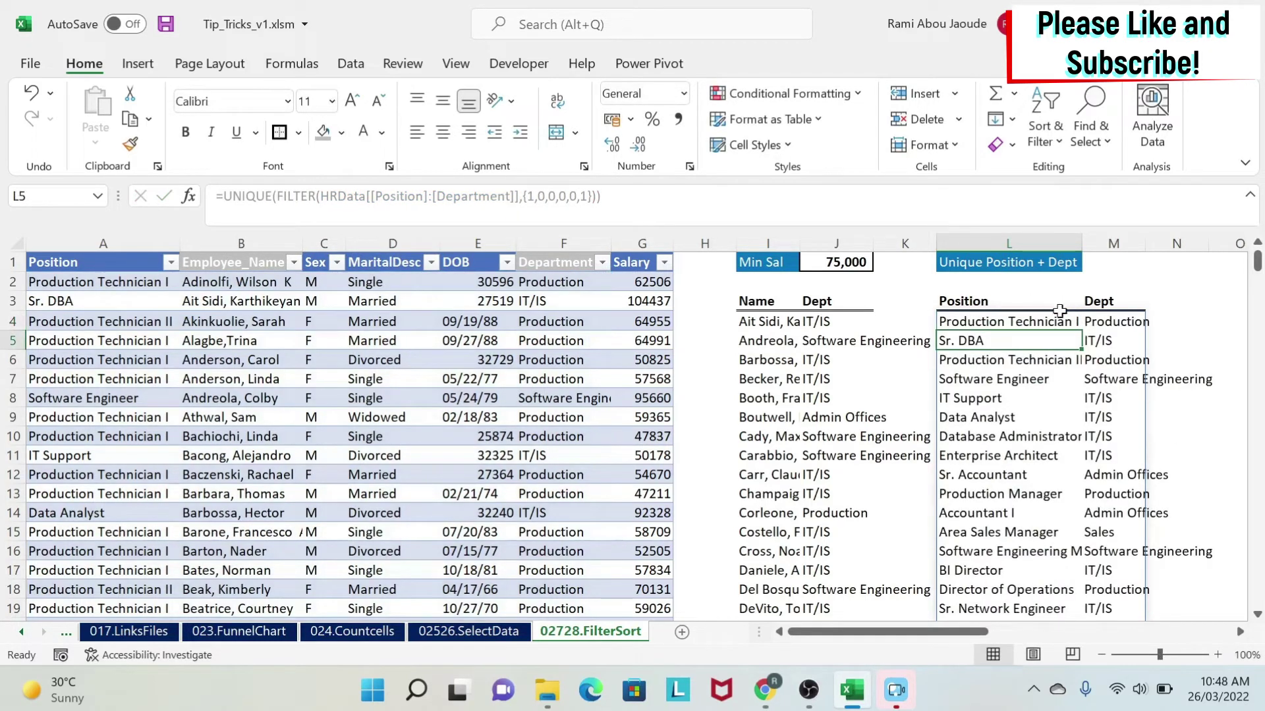
# Review the distinct list spilled from L4, then select a cell in the HR table
pyautogui.click(1059, 312)
pyautogui.scroll(-14, 1009, 395)
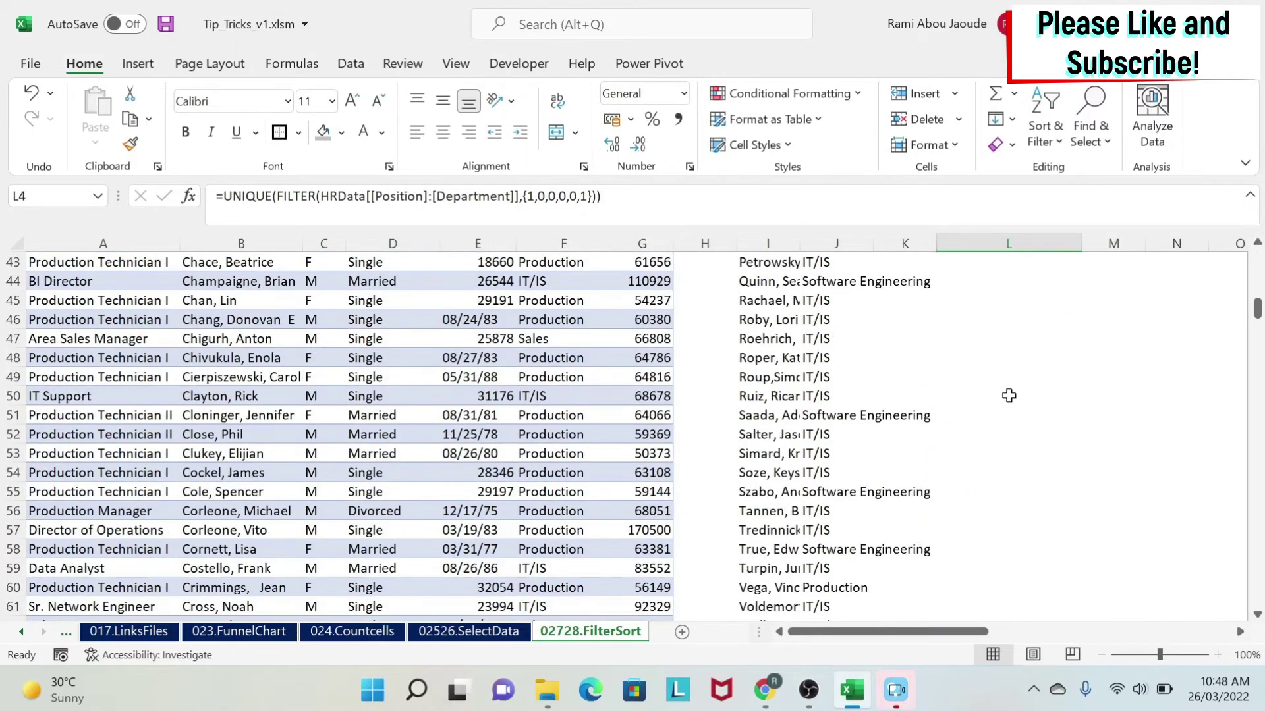
pyautogui.scroll(14, 1009, 395)
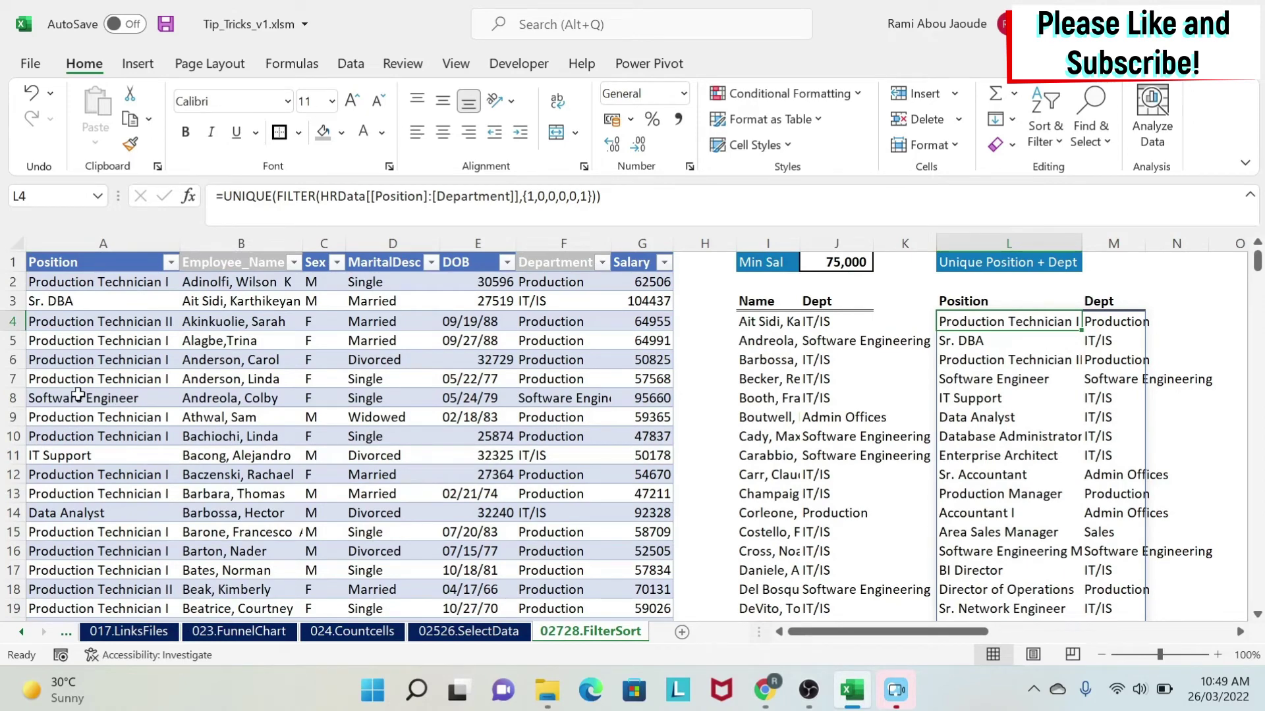
pyautogui.click(78, 395)
# Add row 313 to the table with P1, N1, X, X, X, Dept1 and salary 80000
pyautogui.hotkey('ctrl', 'Down')
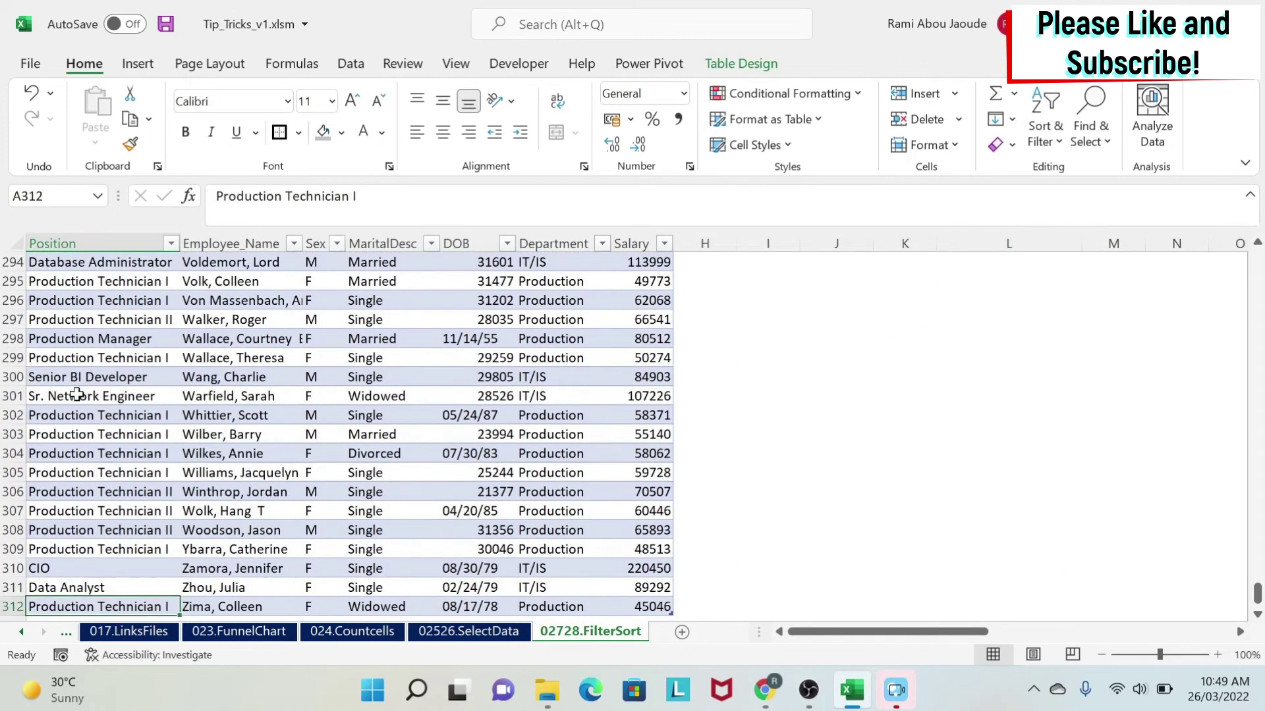
pyautogui.press('Down')
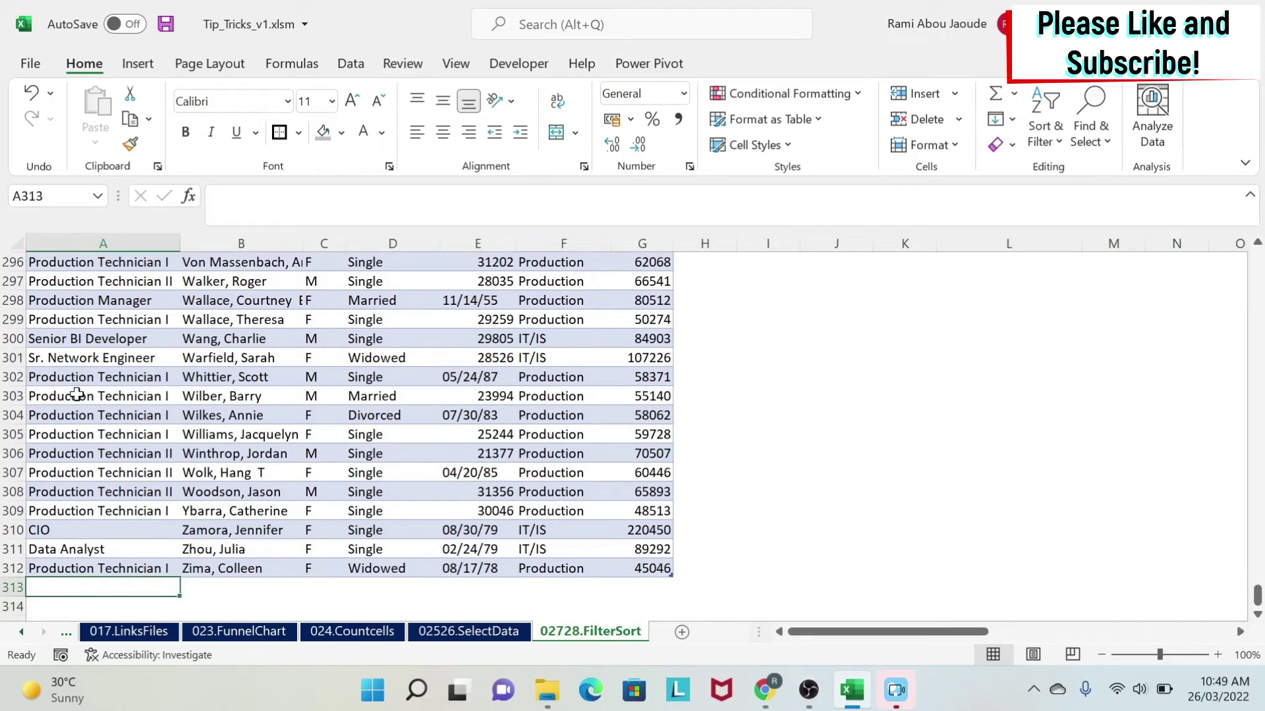
pyautogui.write('P1')
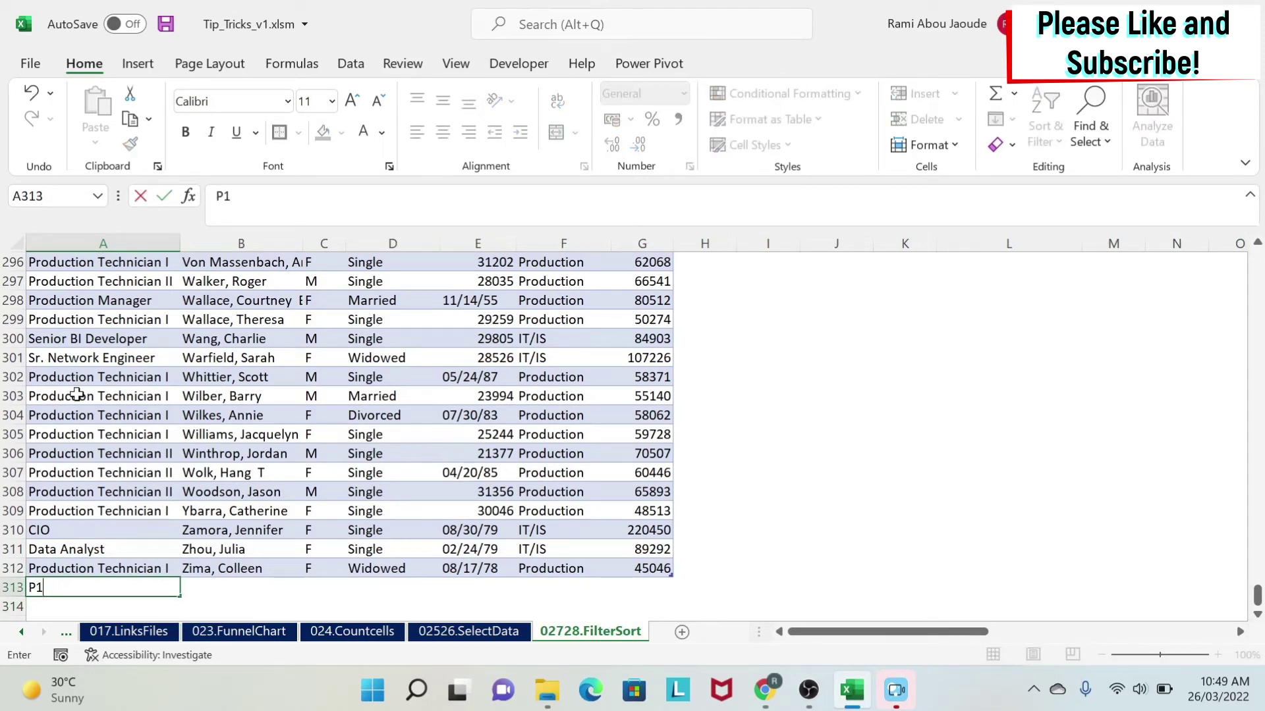
pyautogui.press('Tab')
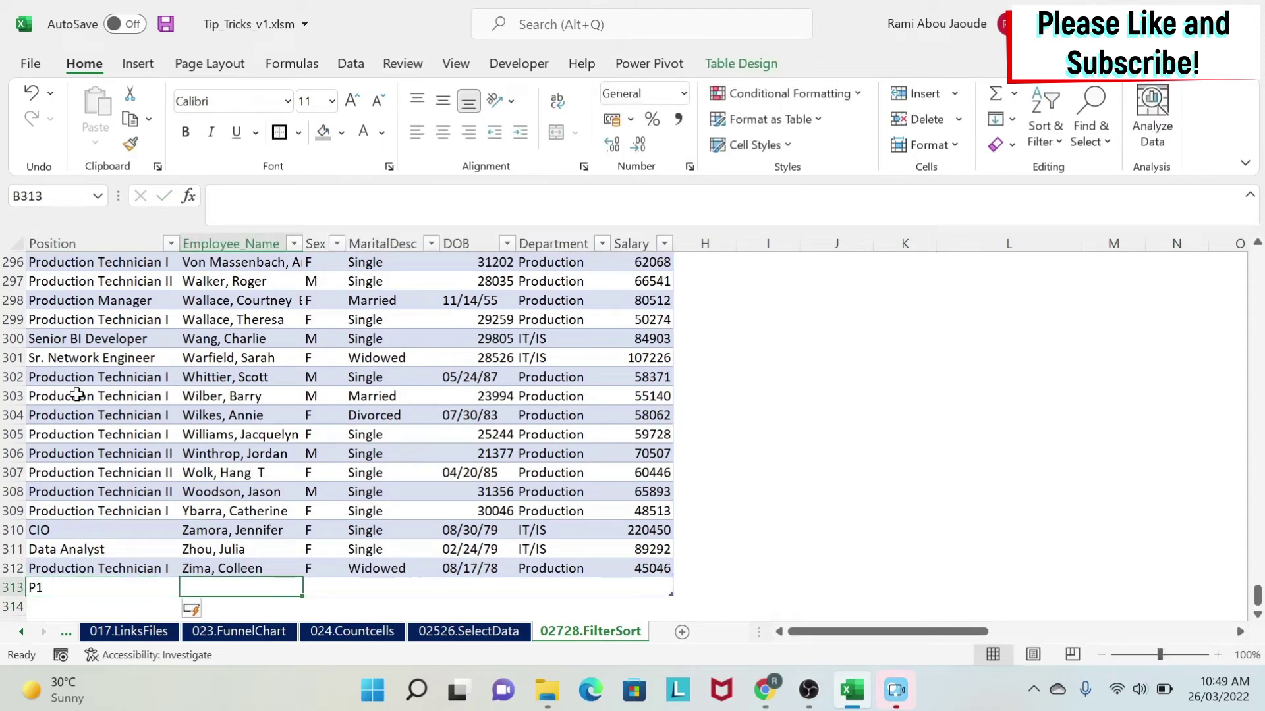
pyautogui.write('N1')
pyautogui.press('Tab')
pyautogui.write('X')
pyautogui.press('Tab')
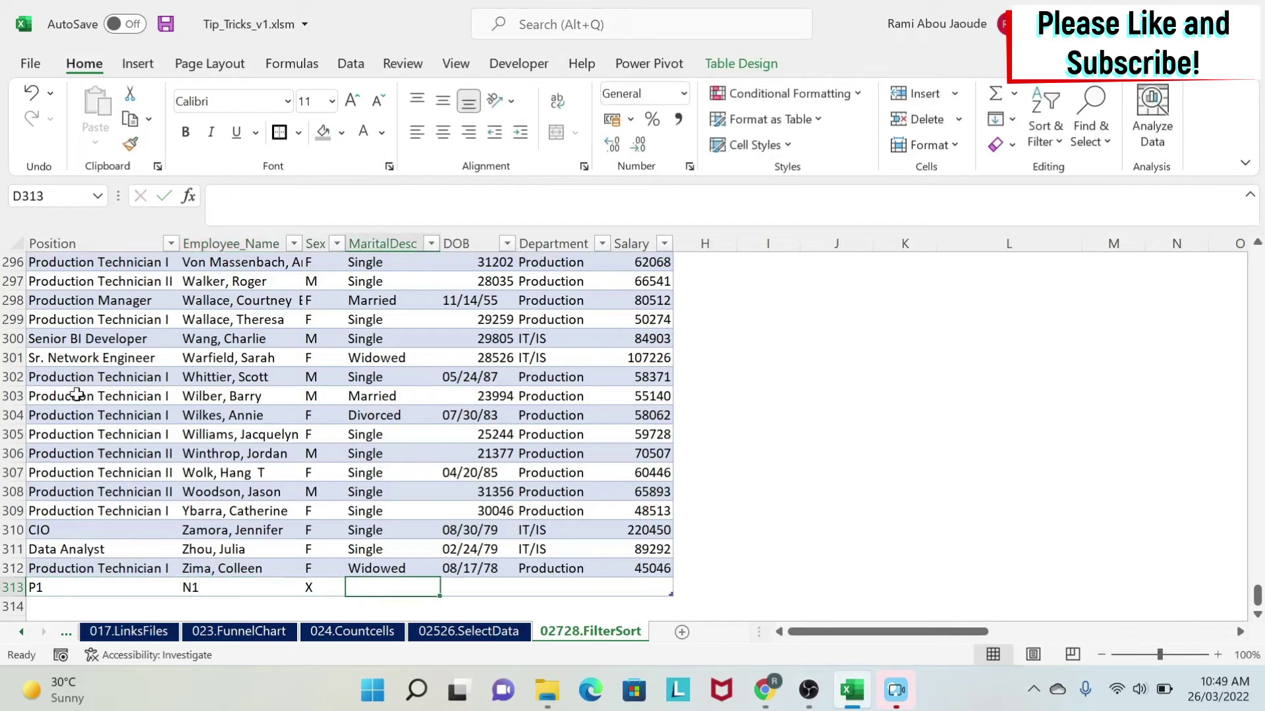
pyautogui.write('X')
pyautogui.press('Tab')
pyautogui.write('X')
pyautogui.press('Tab')
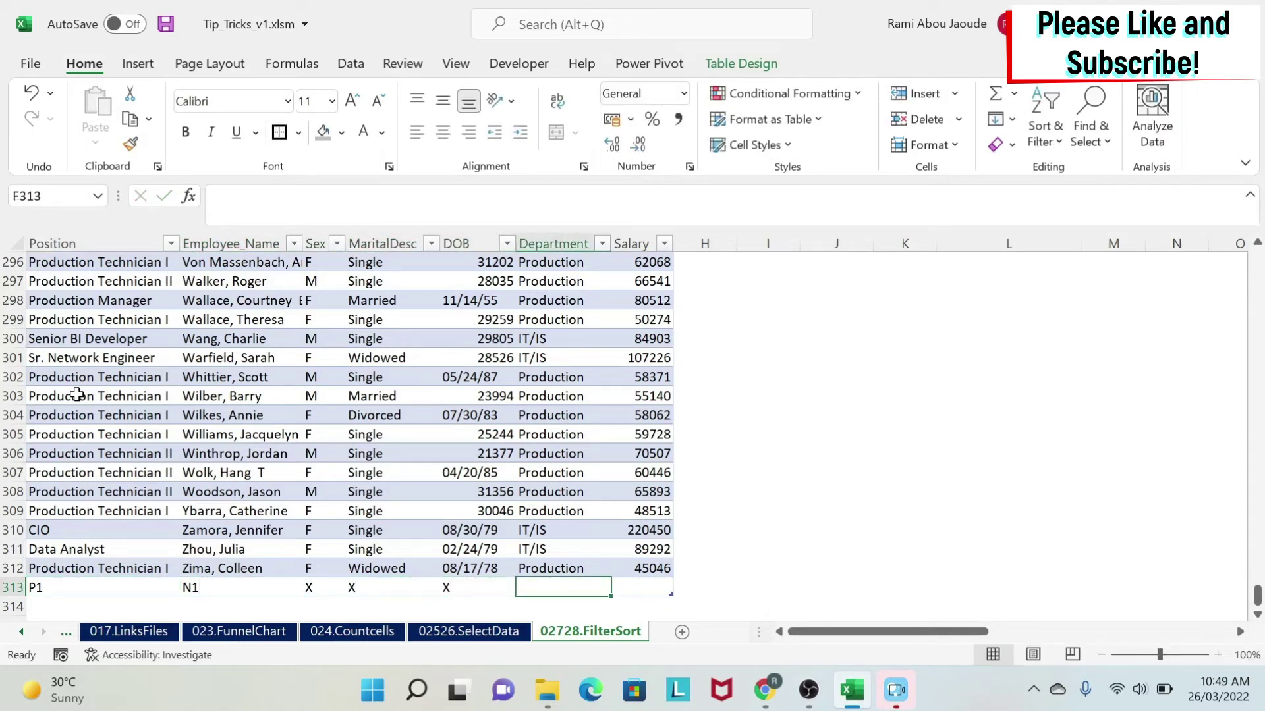
pyautogui.write('Dept1')
pyautogui.press('Tab')
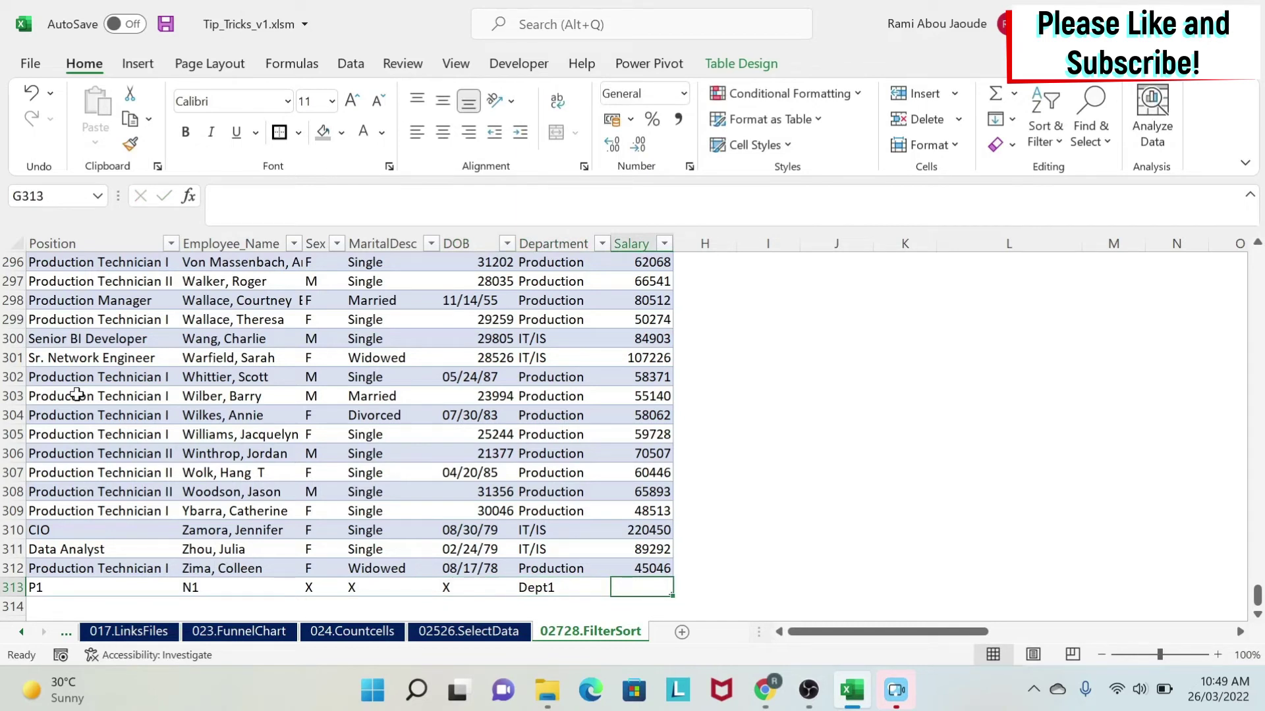
pyautogui.write('80000')
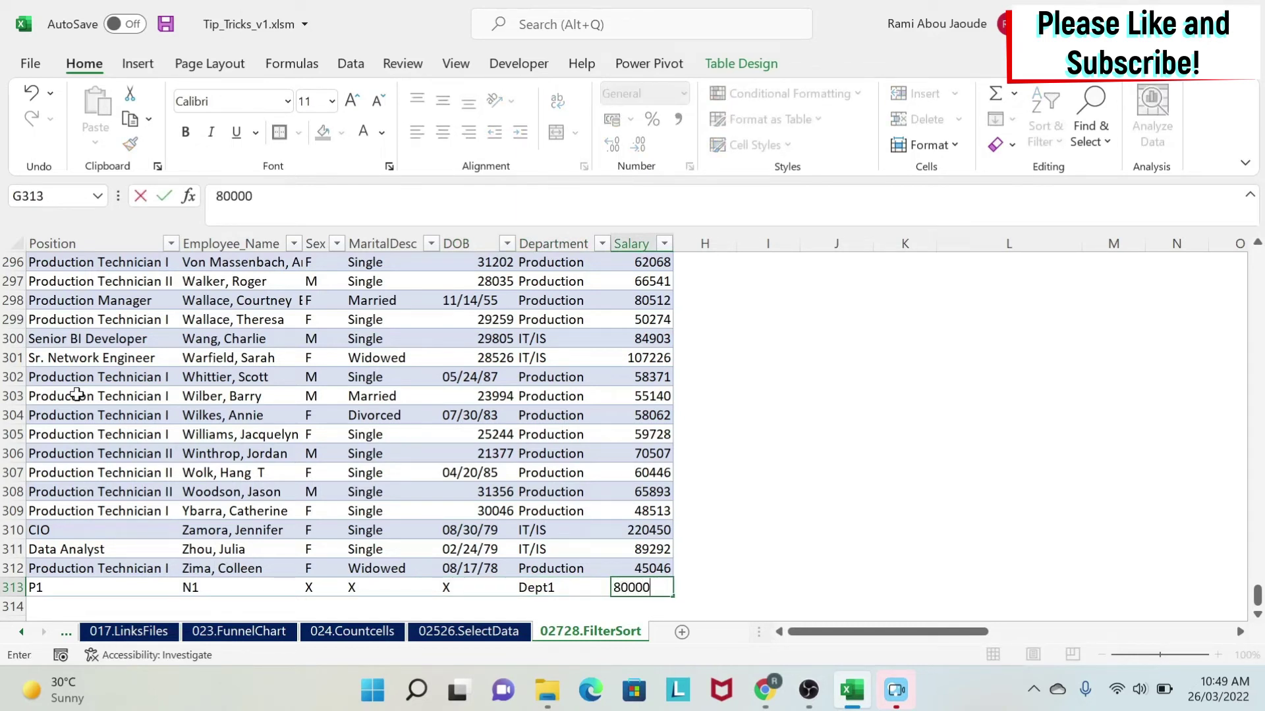
pyautogui.press('Right')
pyautogui.press('Up')
pyautogui.press('Right')
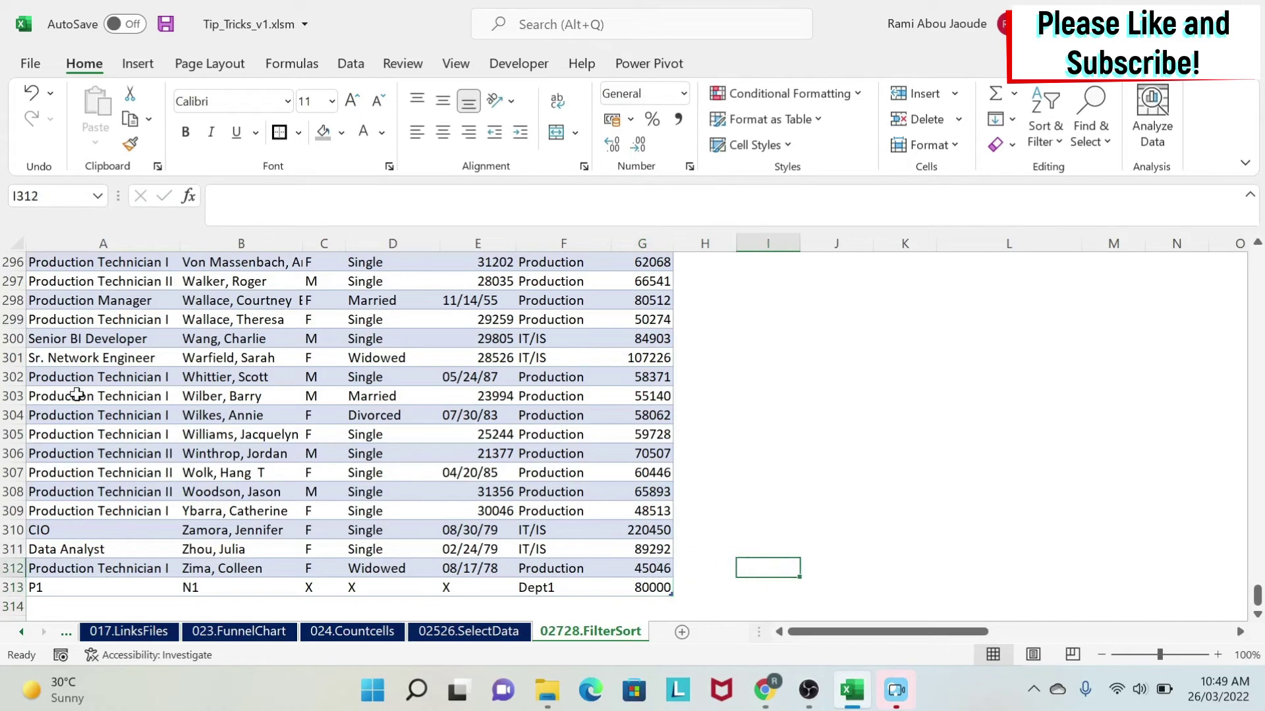
pyautogui.press('Right')
pyautogui.hotkey('ctrl', 'Up')
pyautogui.press('Left')
pyautogui.scroll(1, 77, 394)
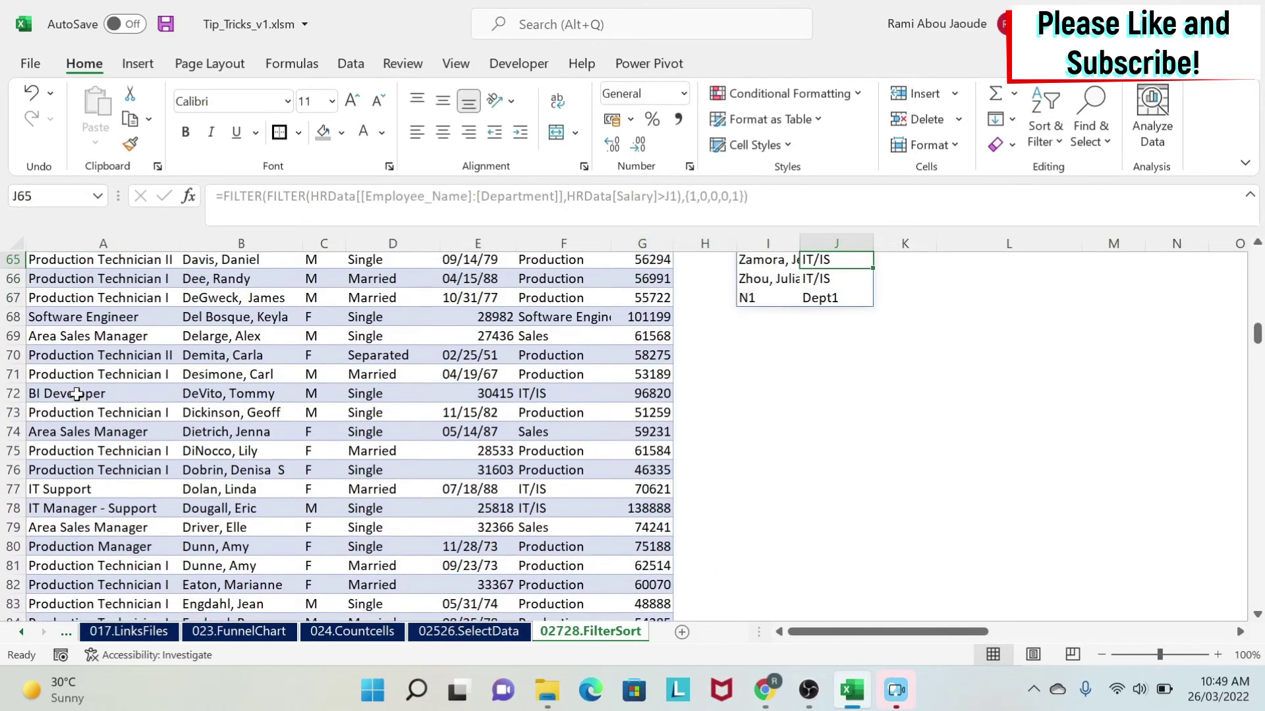
pyautogui.hotkey('shift', 'Right')
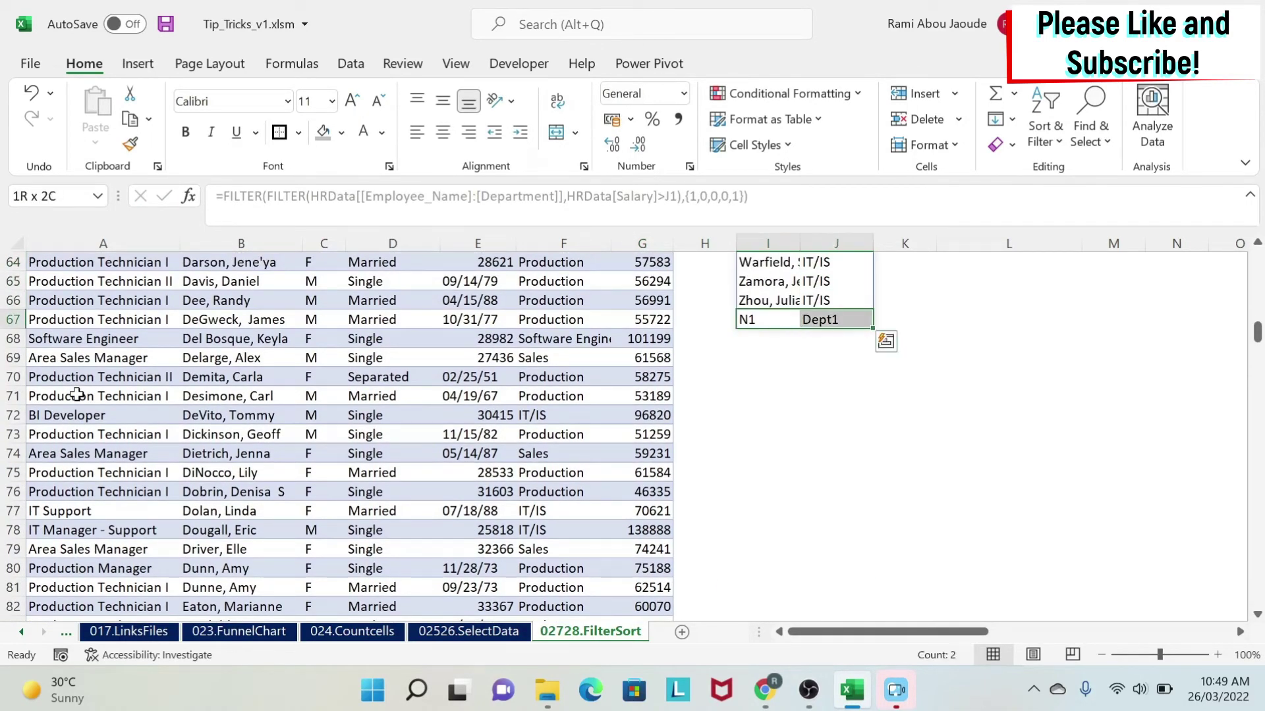
pyautogui.press('Right')
pyautogui.press('Right')
pyautogui.press('Right')
pyautogui.press('Right')
pyautogui.press('Up')
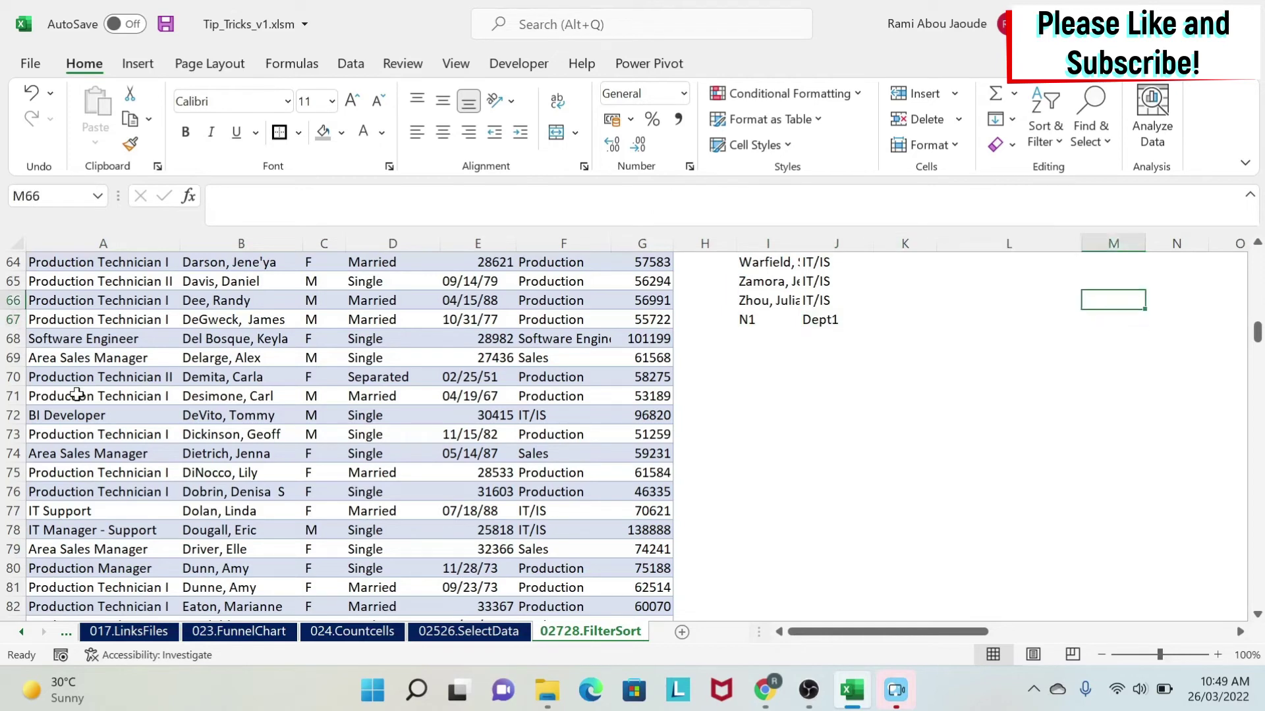
pyautogui.hotkey('ctrl', 'Up')
pyautogui.press('Left')
pyautogui.press('Up')
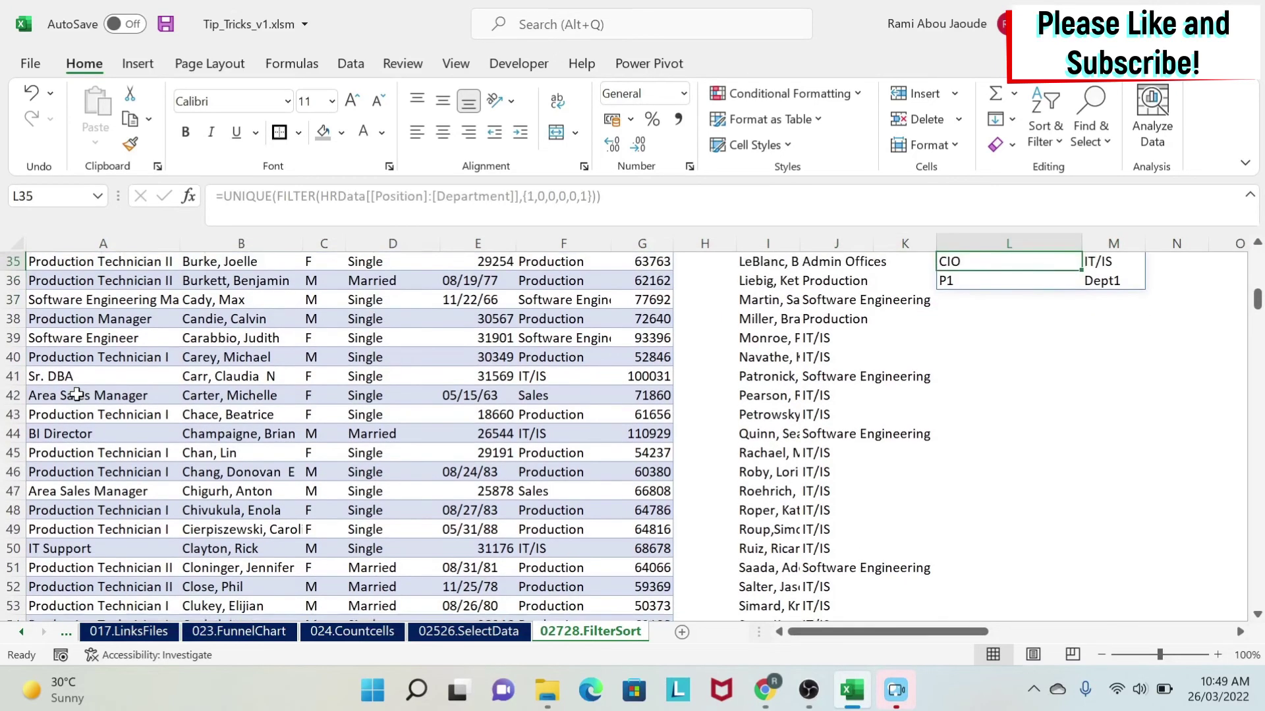
pyautogui.scroll(1, 77, 396)
pyautogui.press('Down')
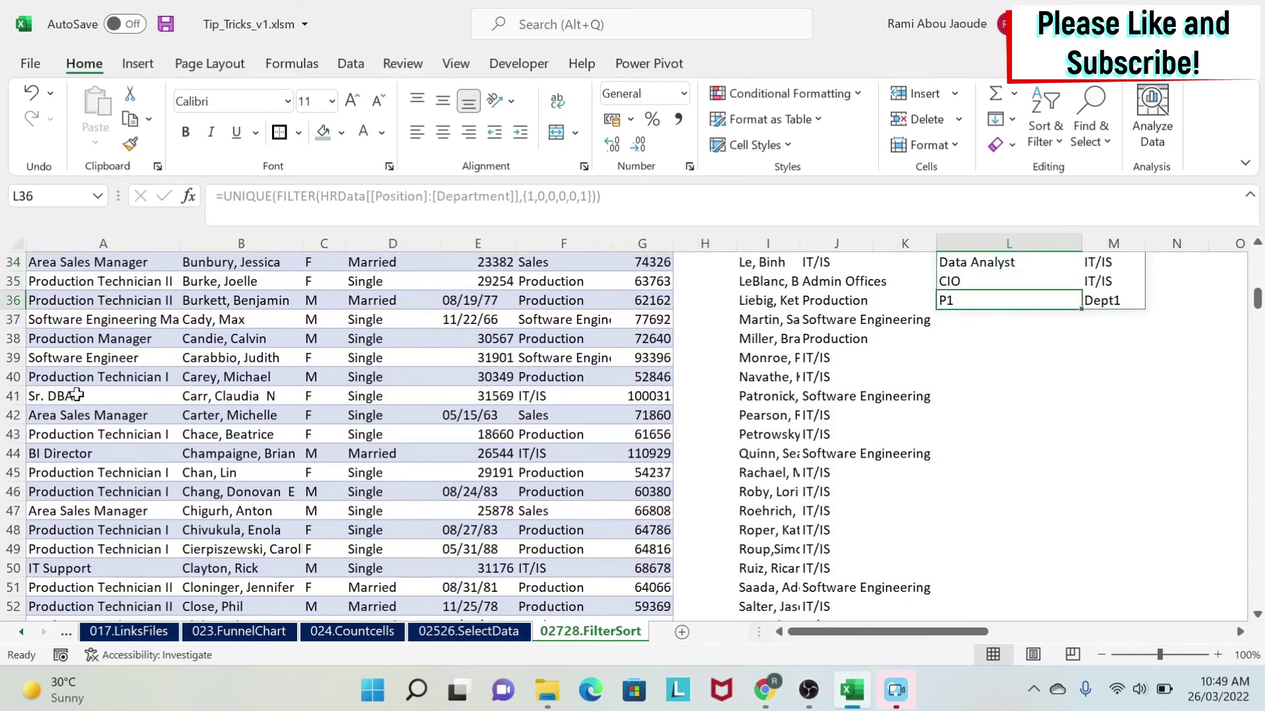
pyautogui.press('Right')
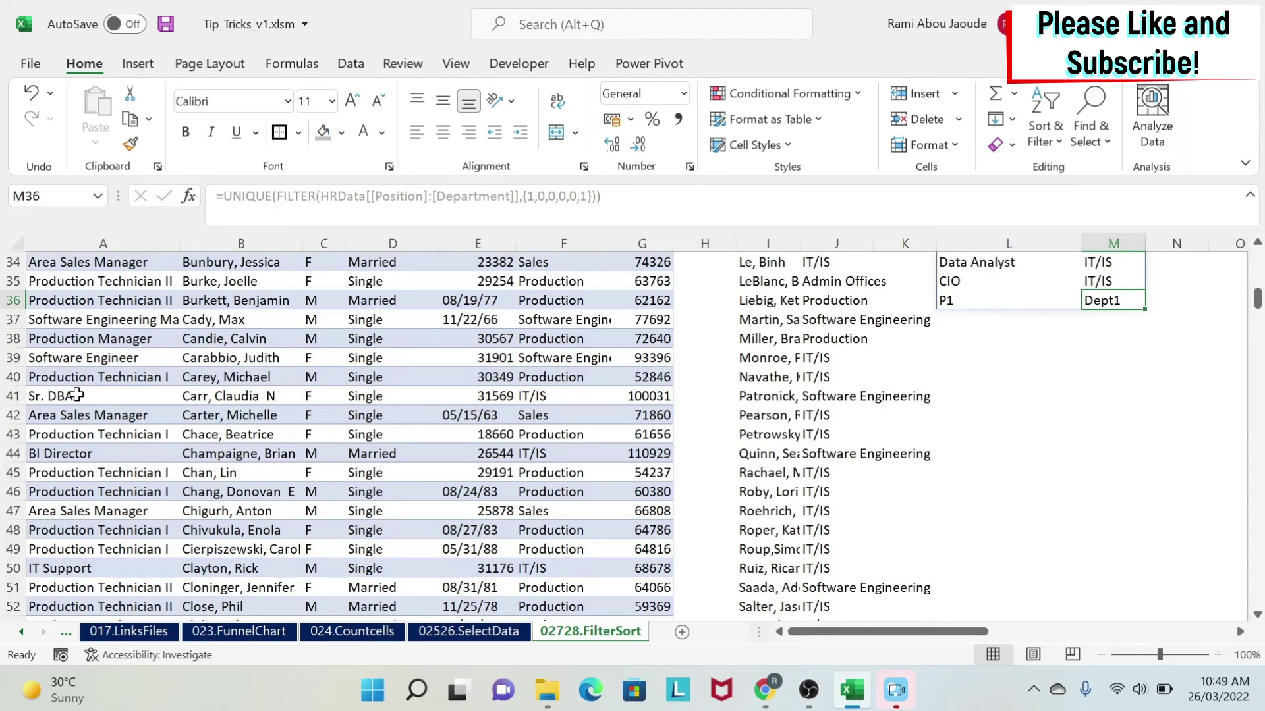
pyautogui.scroll(11, 23, 407)
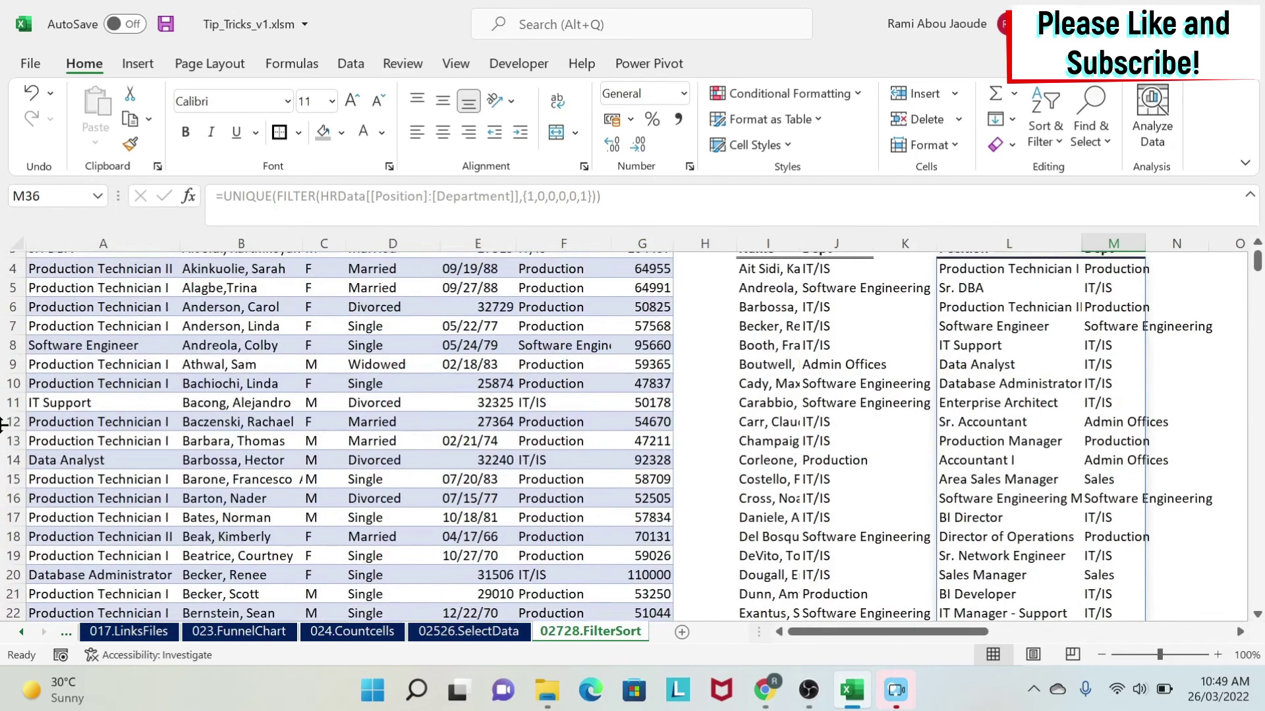